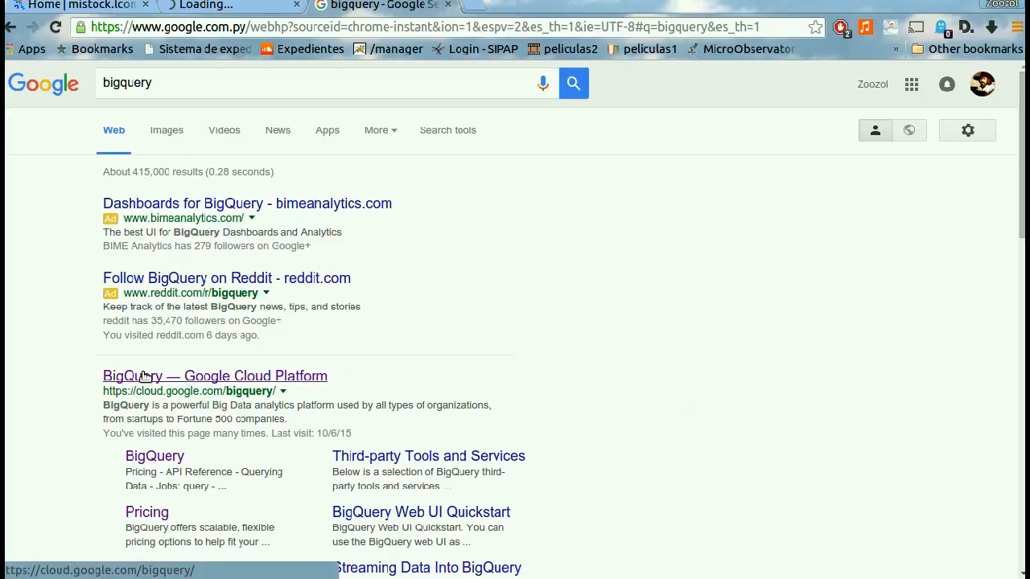
Open the Google Cloud BigQuery page from the search results, close the mistock tab, and go to the Developers Console
click(144, 376)
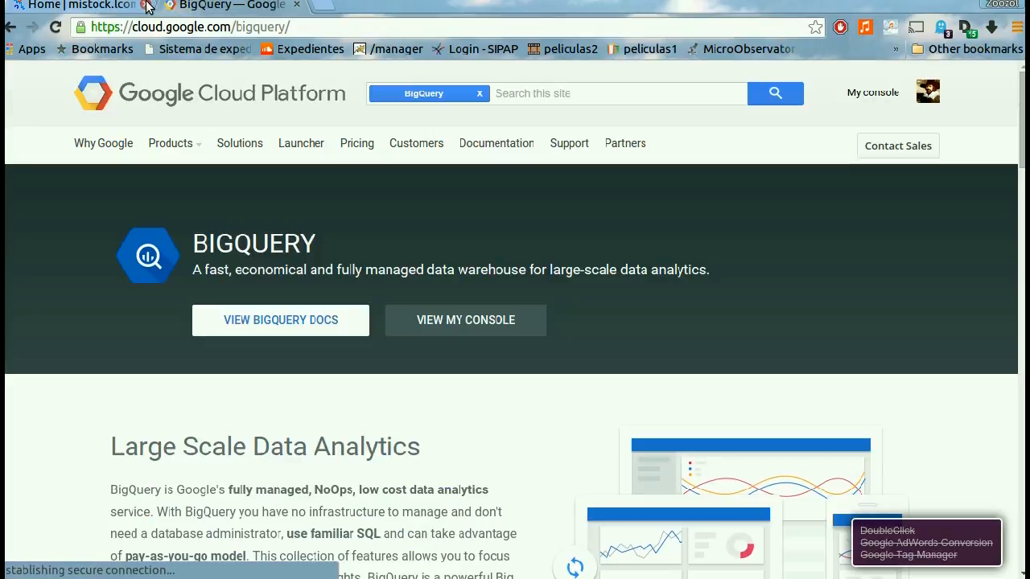
click(144, 5)
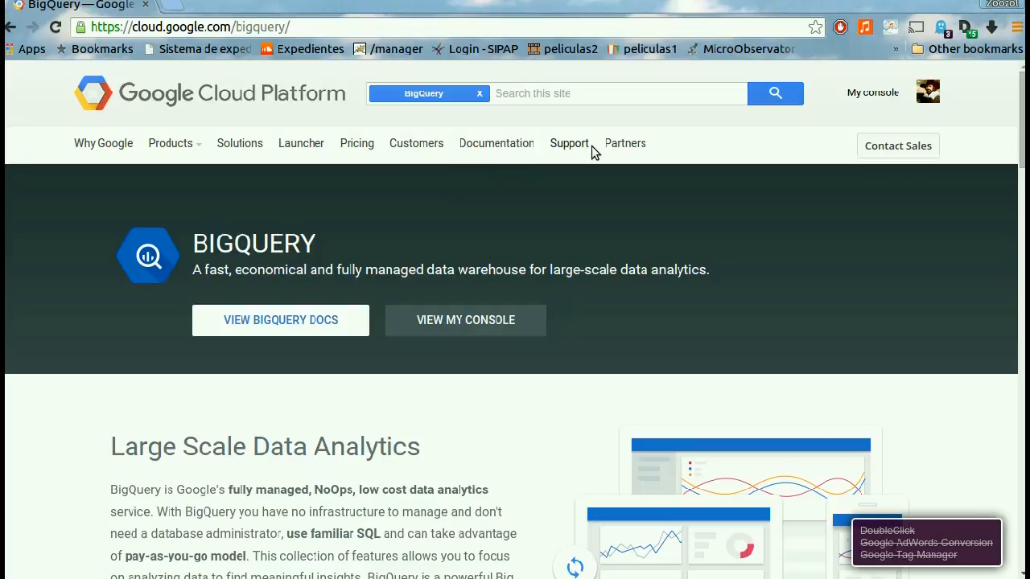
click(870, 94)
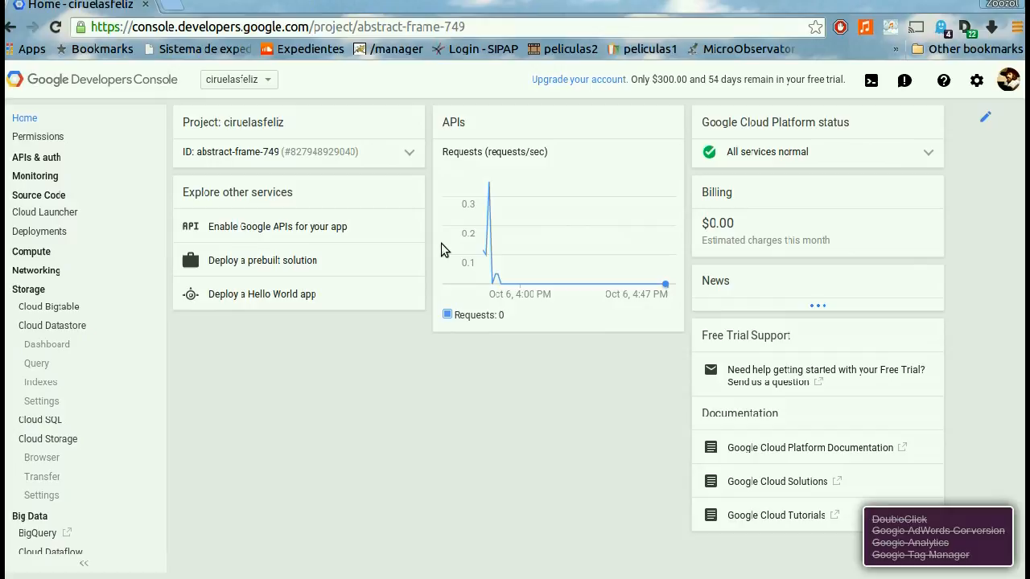
Examine the services under Compute in the project navigation, including the Compute Engine entries
click(95, 252)
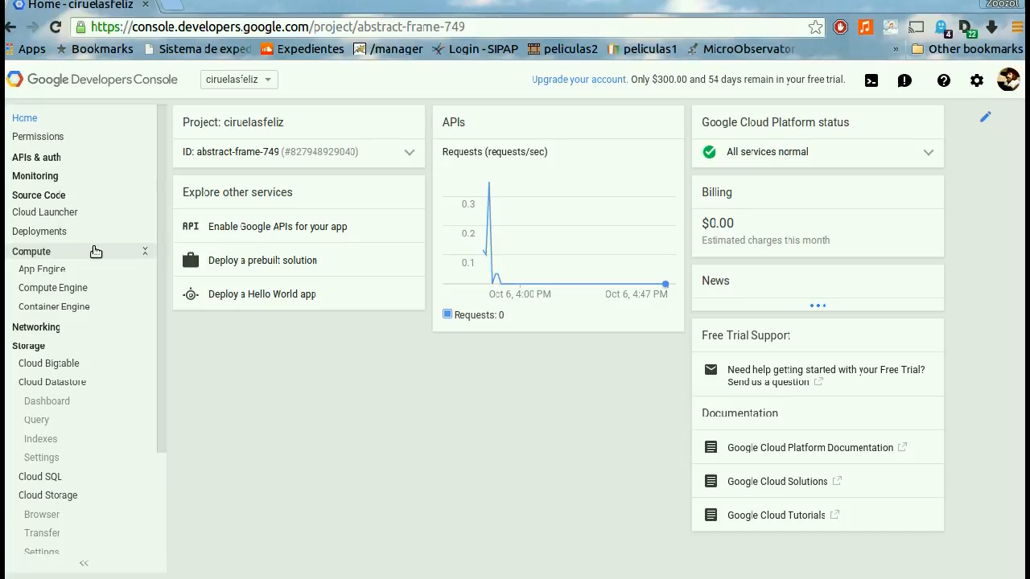
scroll(95, 252, down, 2)
click(66, 204)
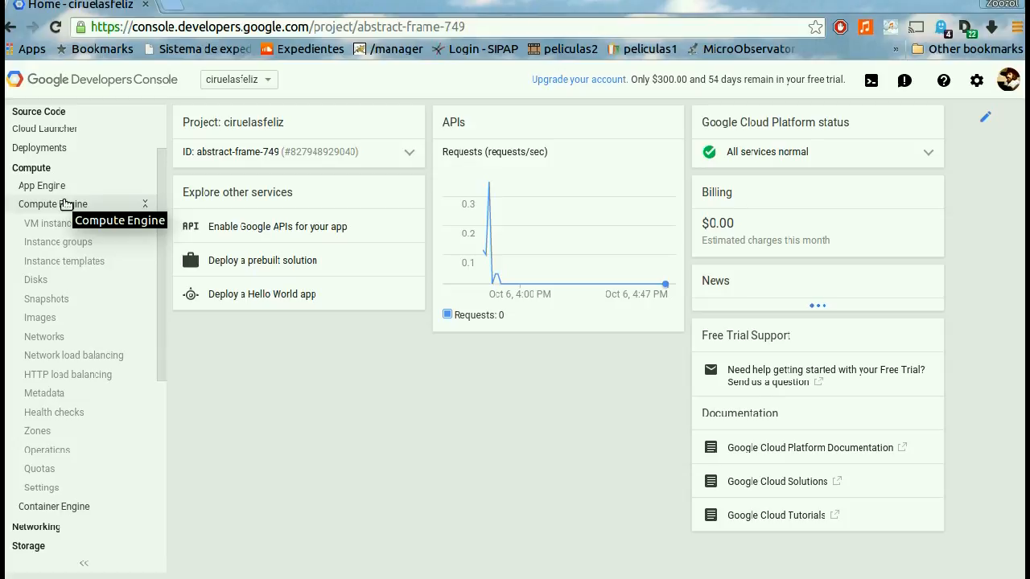
click(15, 206)
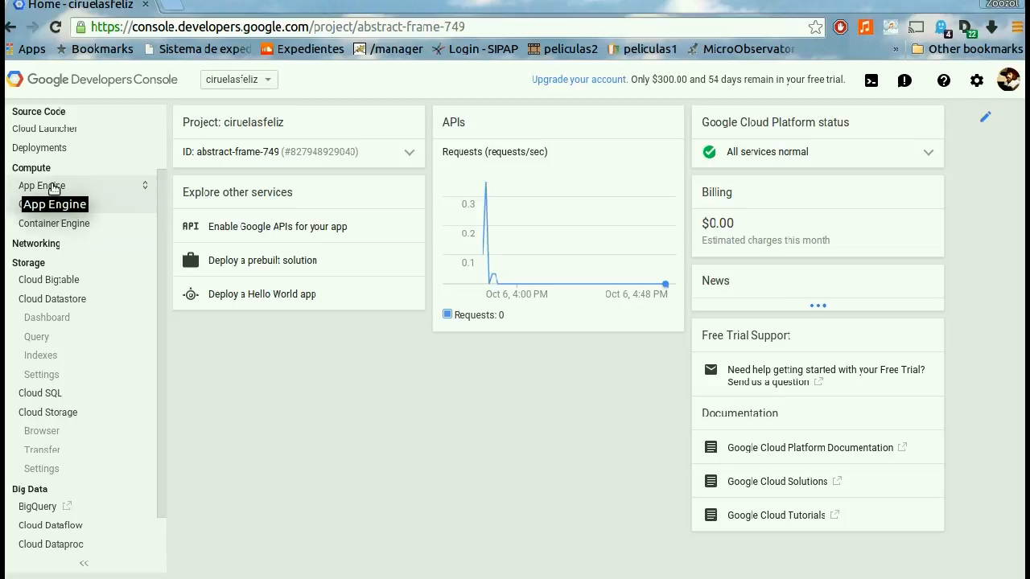
click(10, 205)
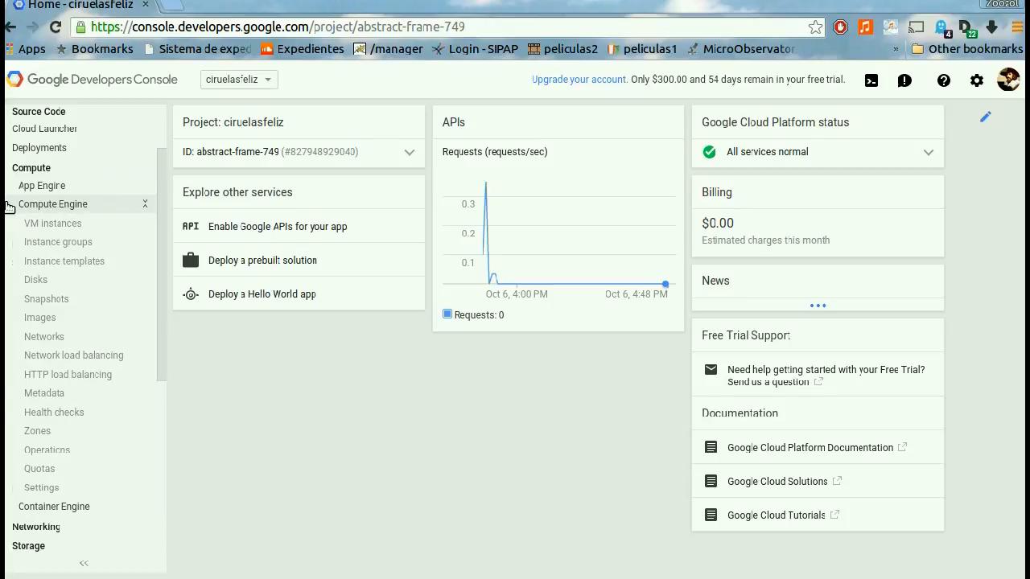
click(10, 204)
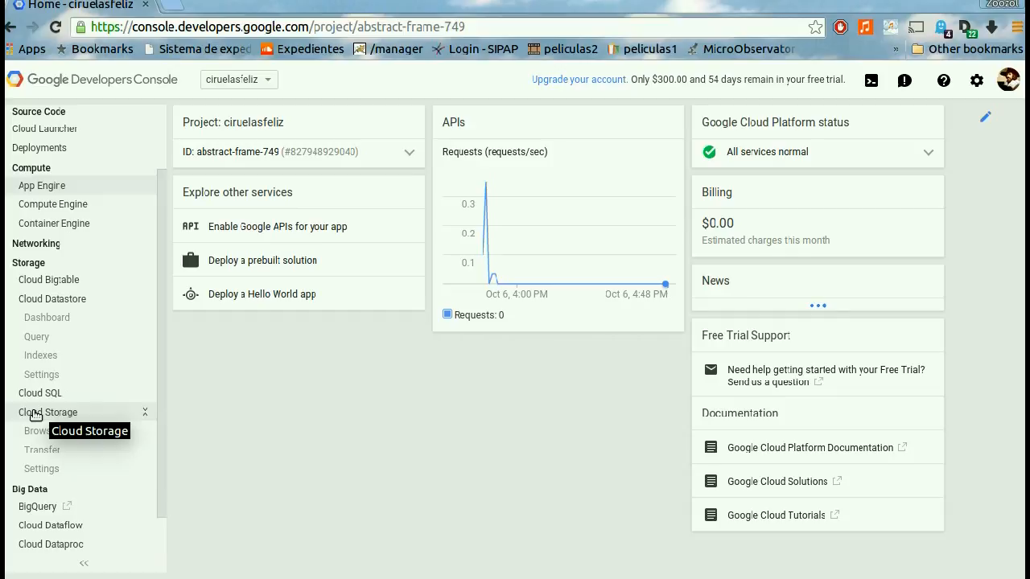
Open the Cloud Storage browser and the BigQuery console of the ciruelasfeliz project in separate tabs
scroll(33, 415, up, 1)
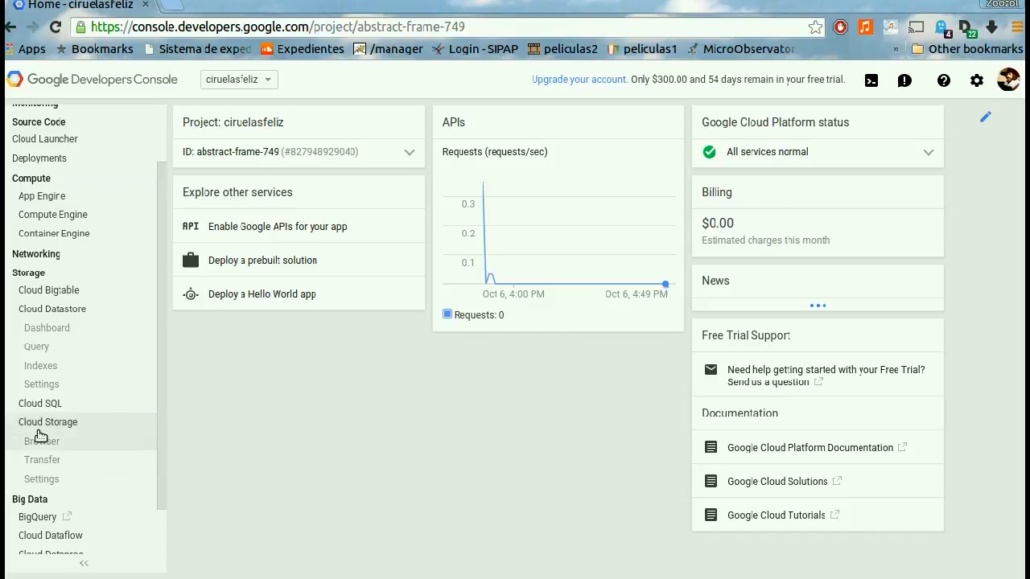
click(40, 440)
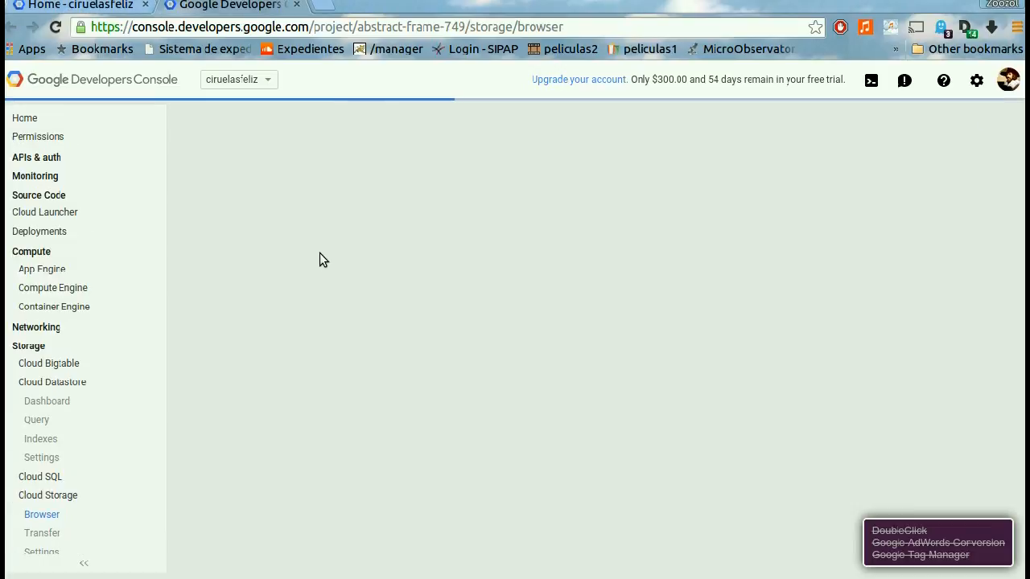
scroll(153, 375, down, 3)
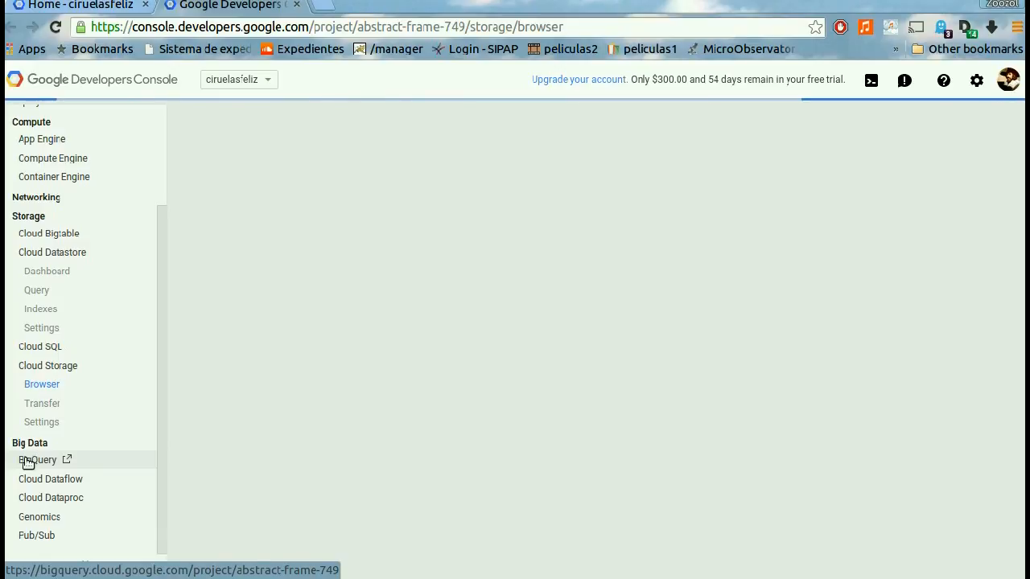
click(33, 460)
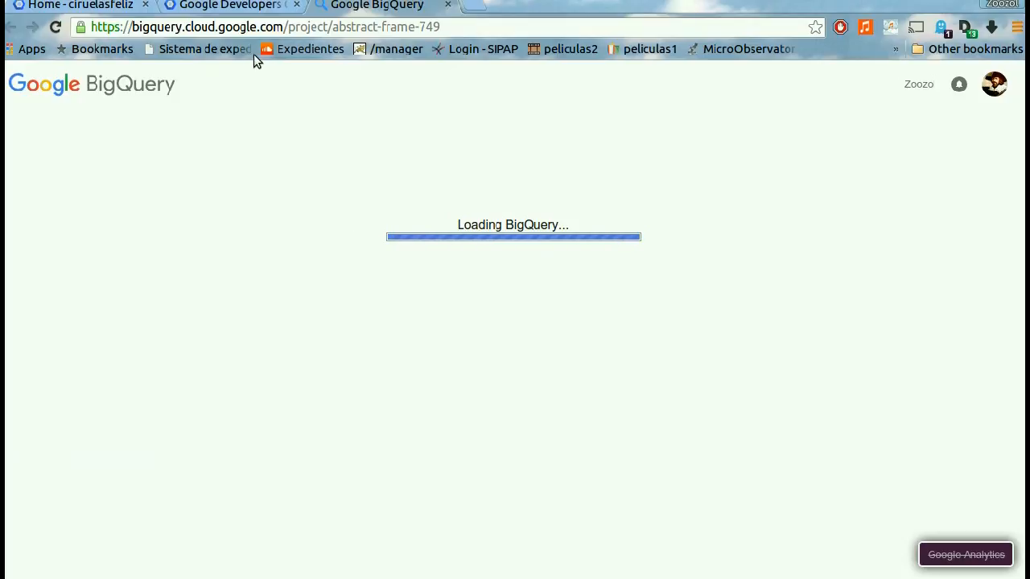
click(252, 8)
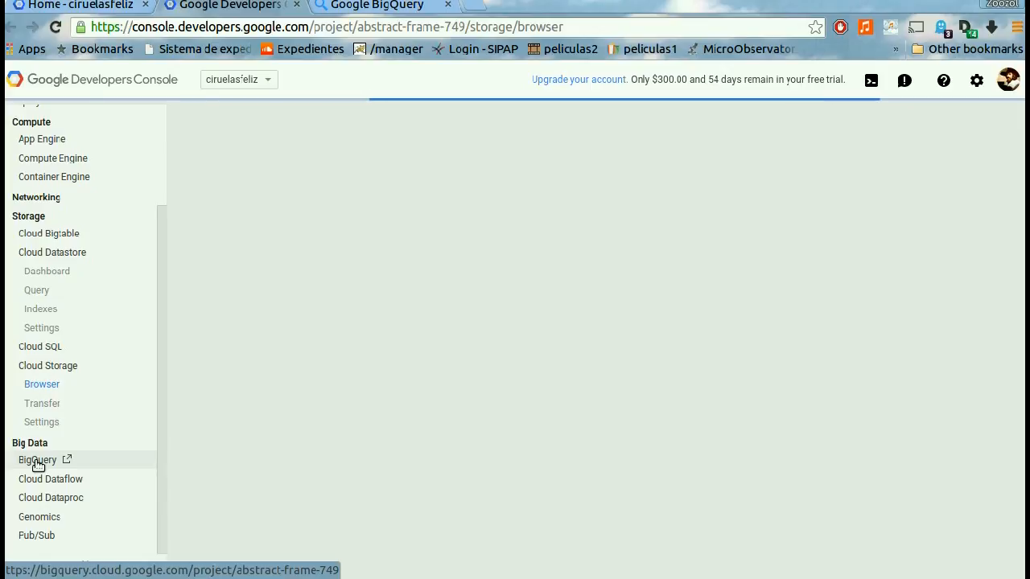
click(365, 8)
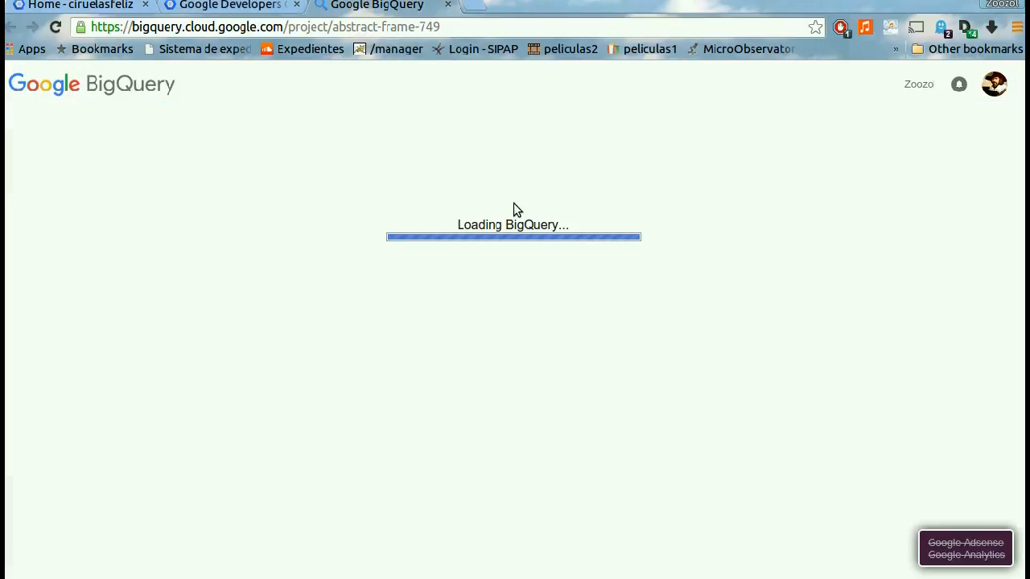
click(233, 6)
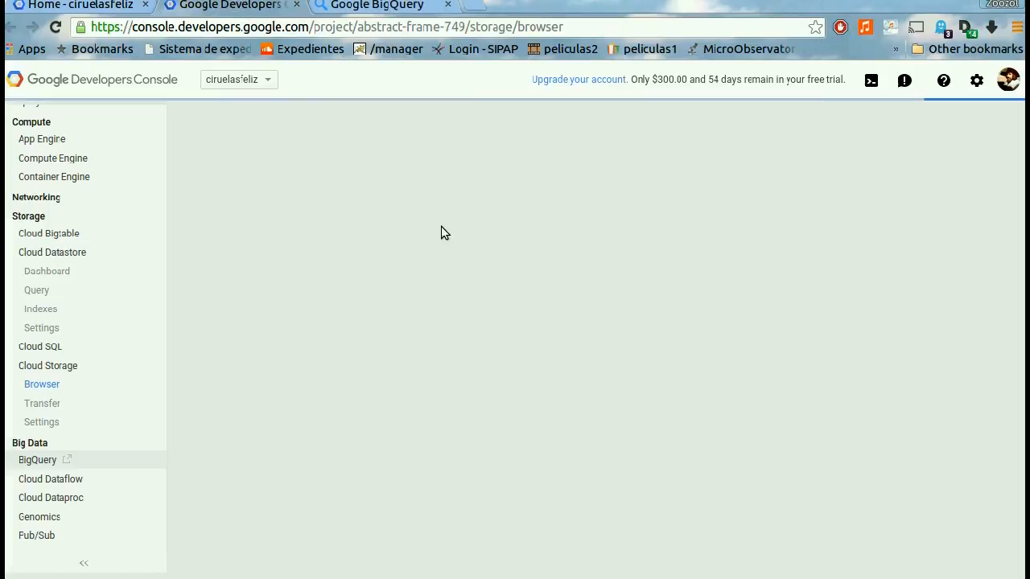
Switch to Spoon and dismiss the startup tips to reach the librodeventas_json transformation
key(alt+Tab)
key(Return)
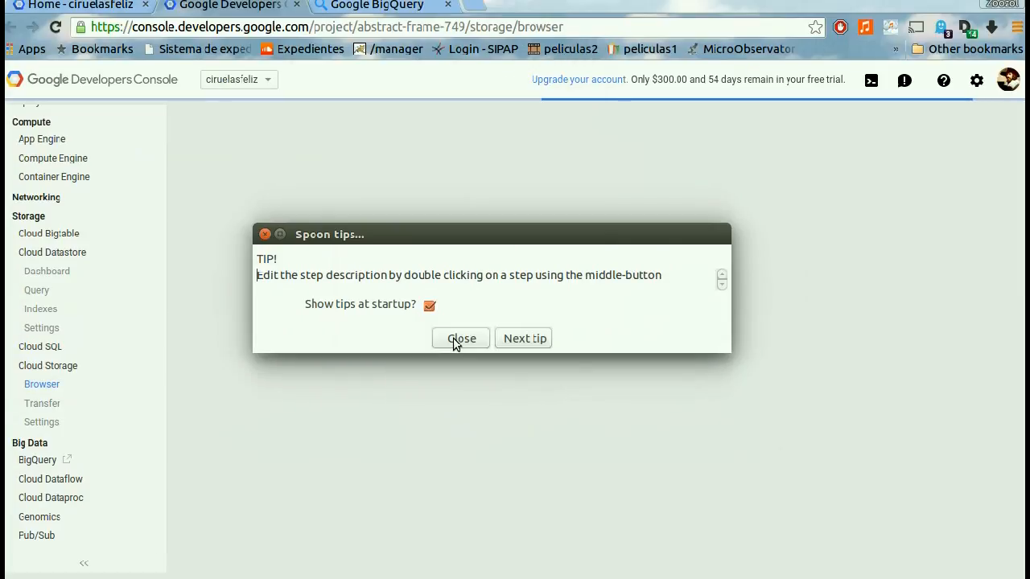
click(462, 339)
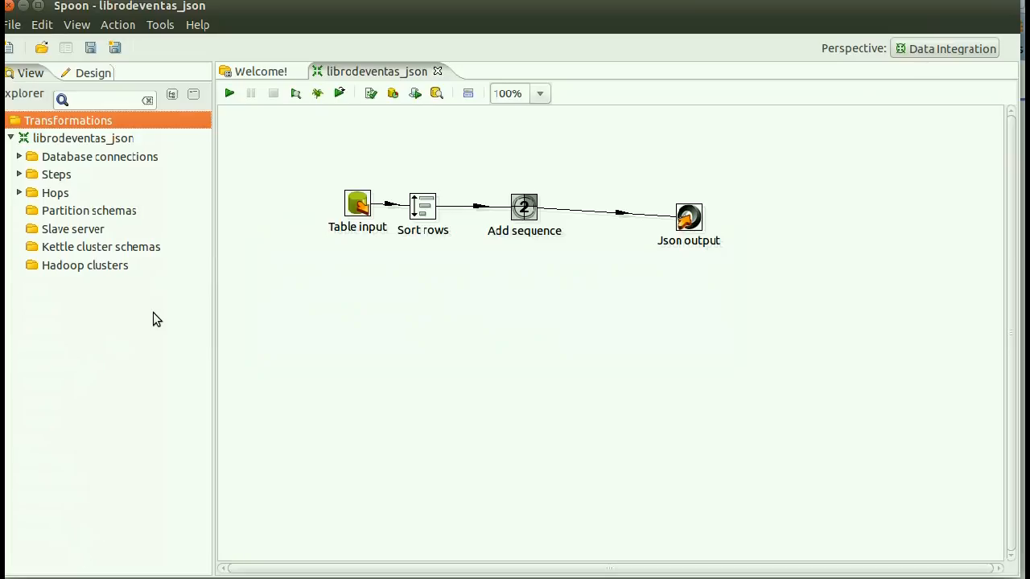
Examine the Input step types available for designing the transformation, from CSV file input to Yaml Input
click(91, 74)
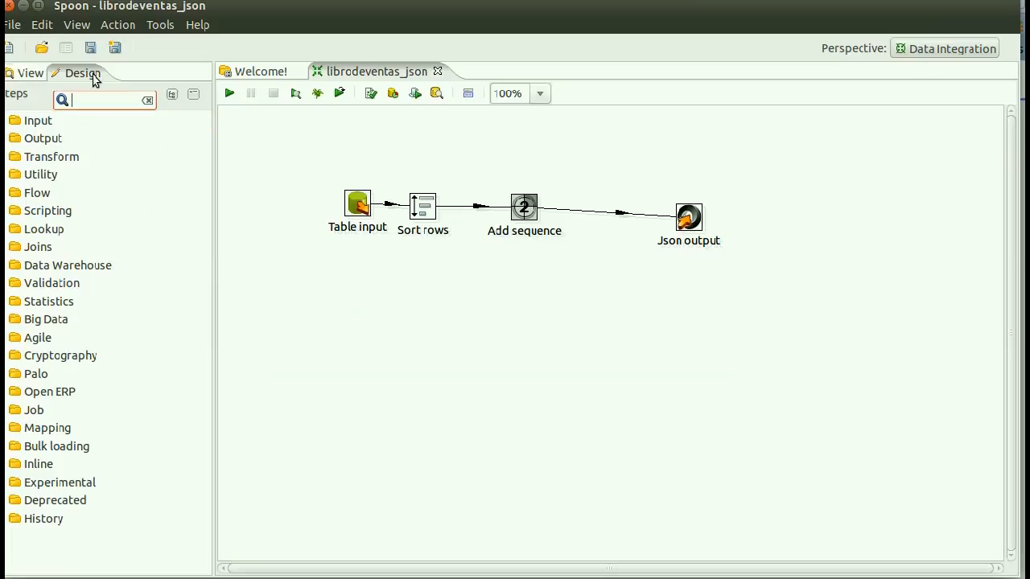
click(32, 122)
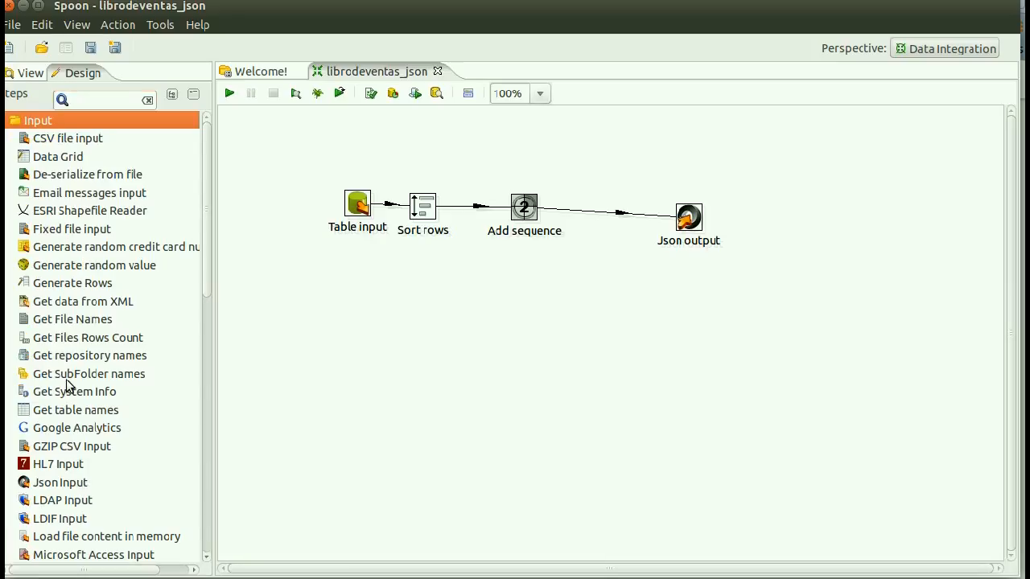
scroll(117, 412, down, 5)
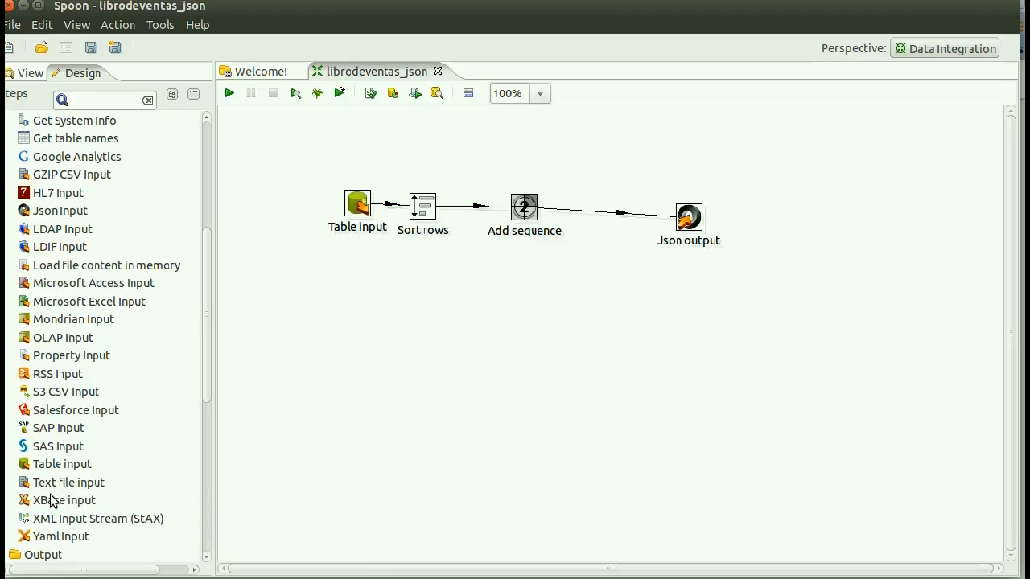
scroll(125, 453, down, 3)
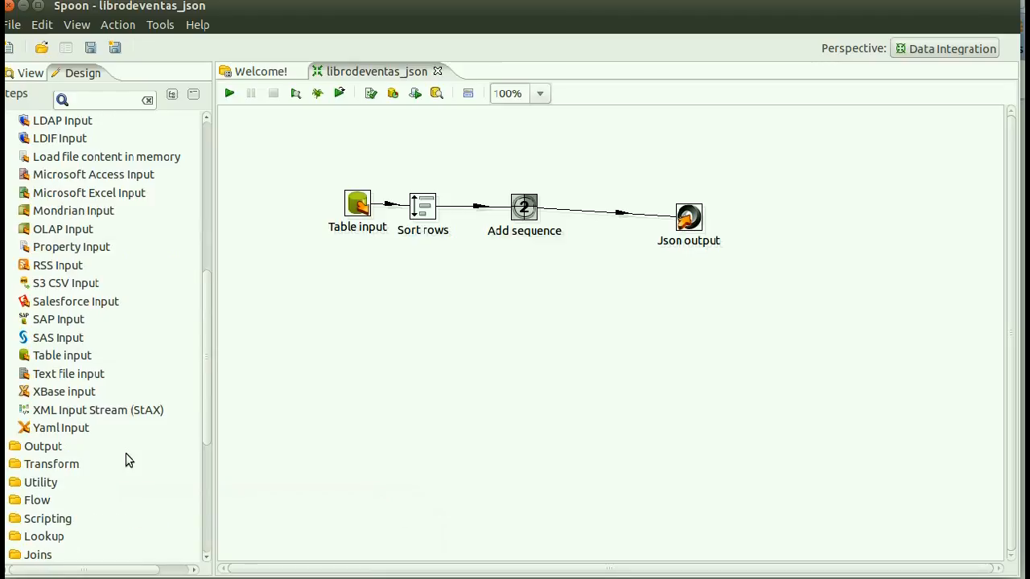
scroll(126, 453, up, 6)
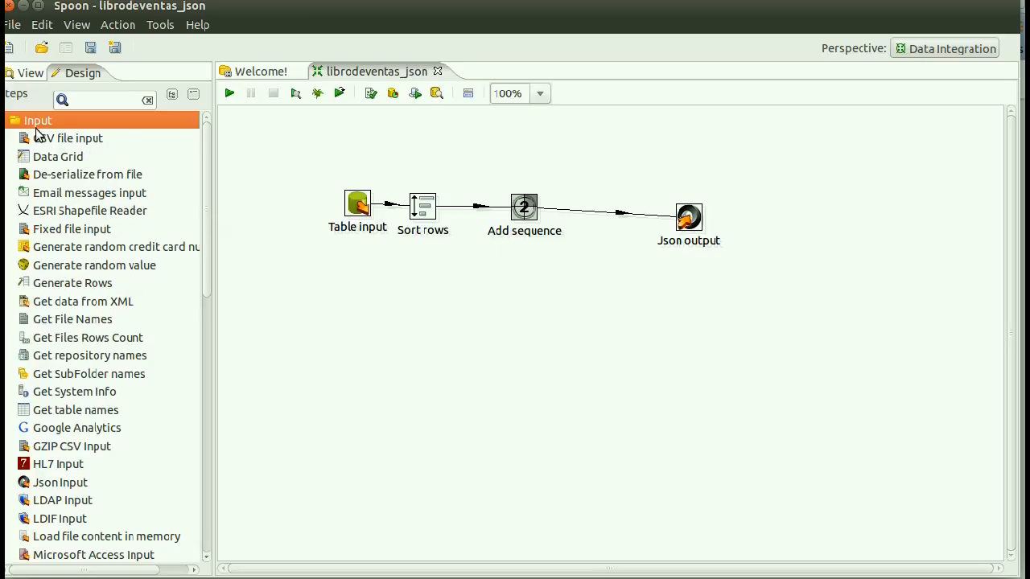
scroll(69, 211, down, 9)
scroll(69, 213, up, 7)
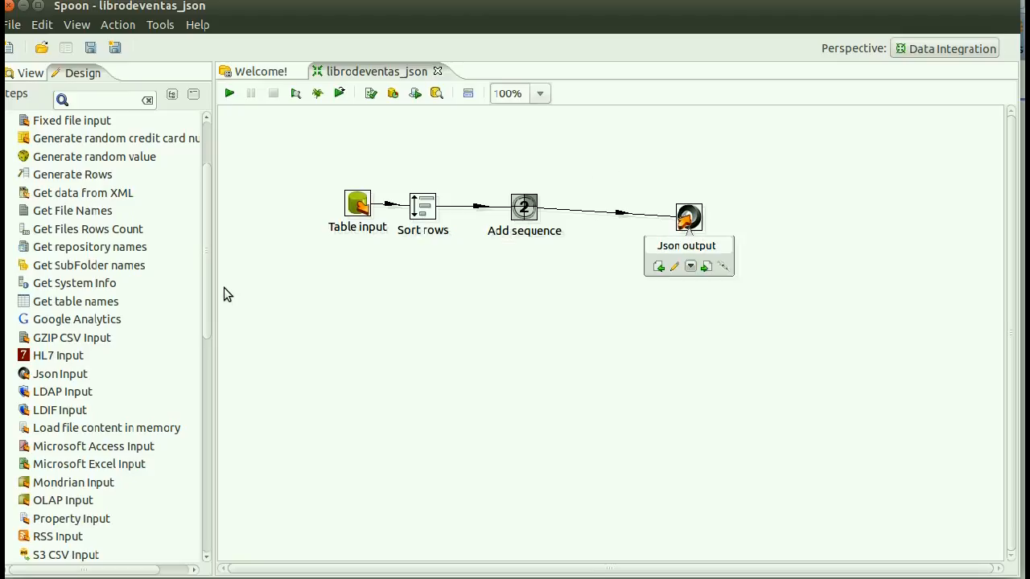
drag(206, 249, 207, 362)
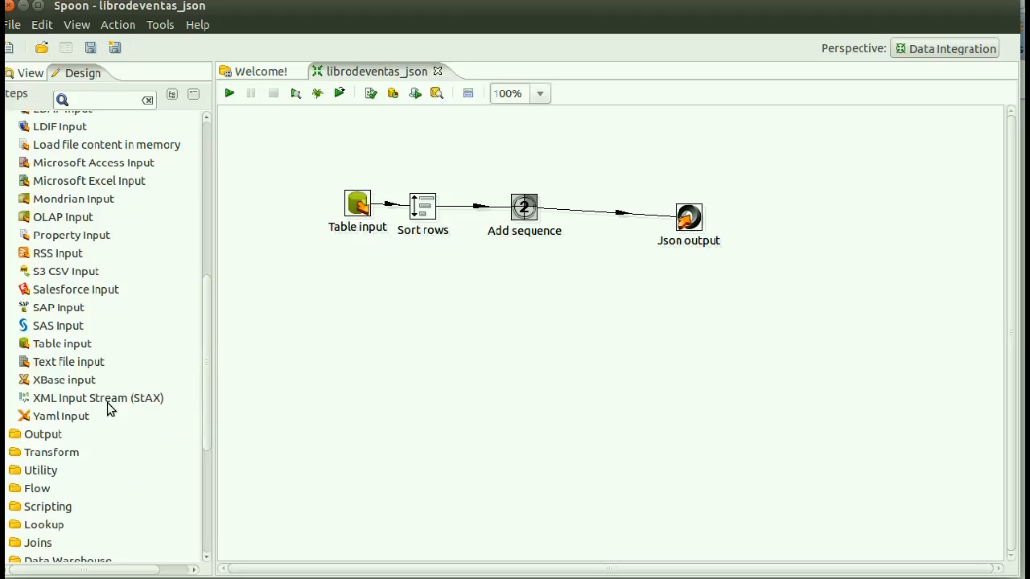
Examine the Output step types available for the transformation, such as Json output, Table output and XML Output
click(56, 437)
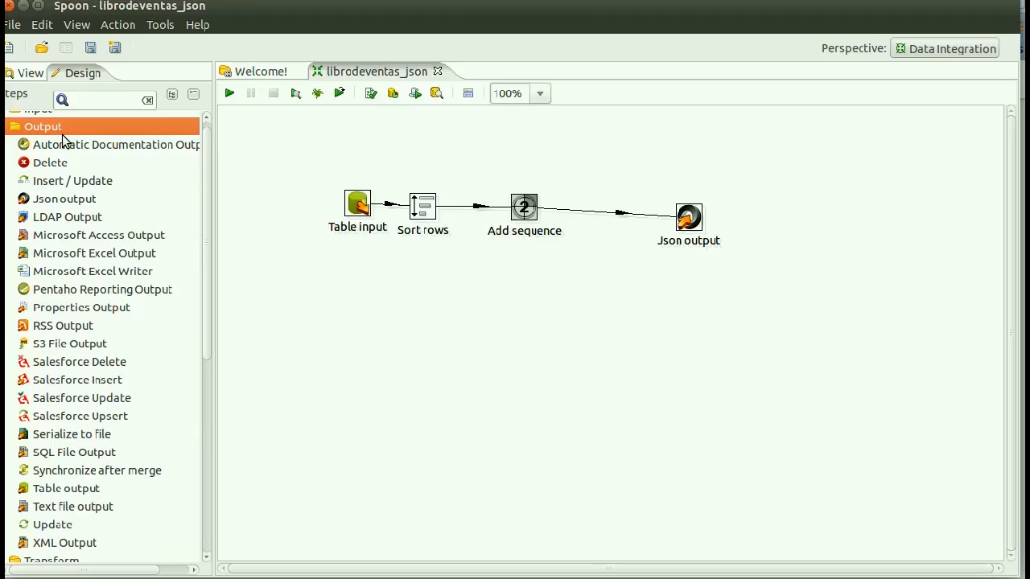
scroll(60, 362, down, 3)
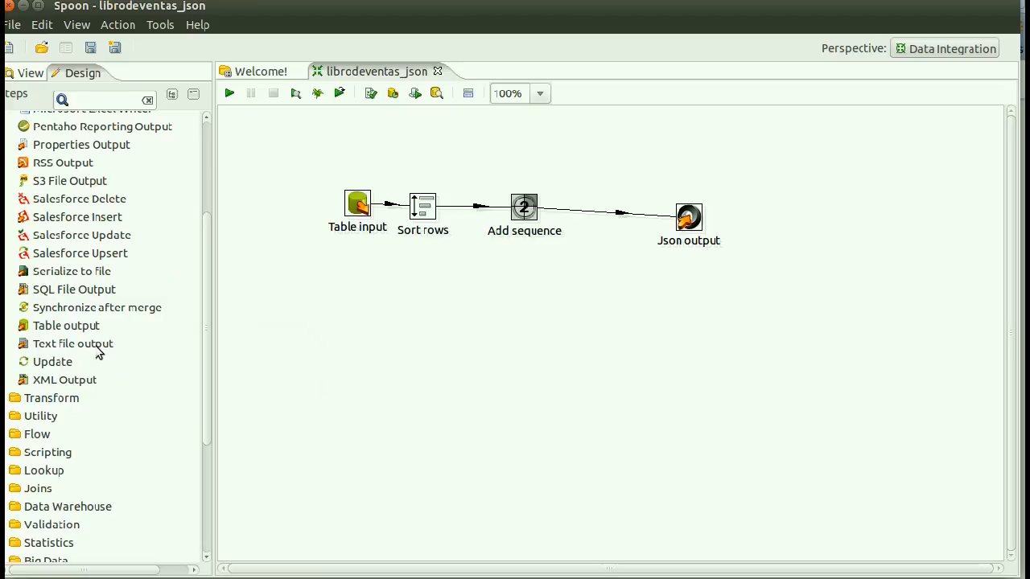
scroll(92, 205, up, 3)
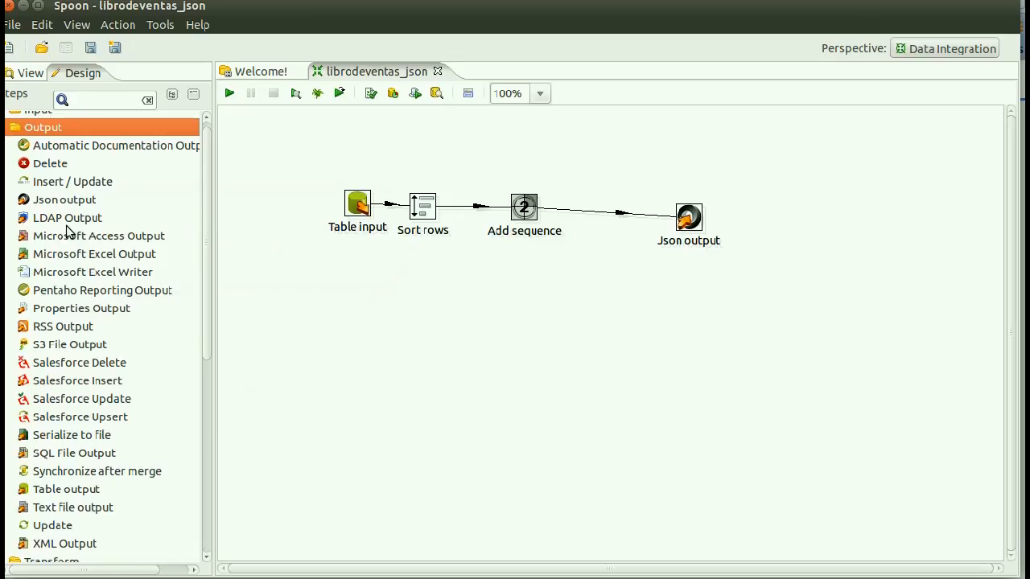
scroll(88, 265, down, 2)
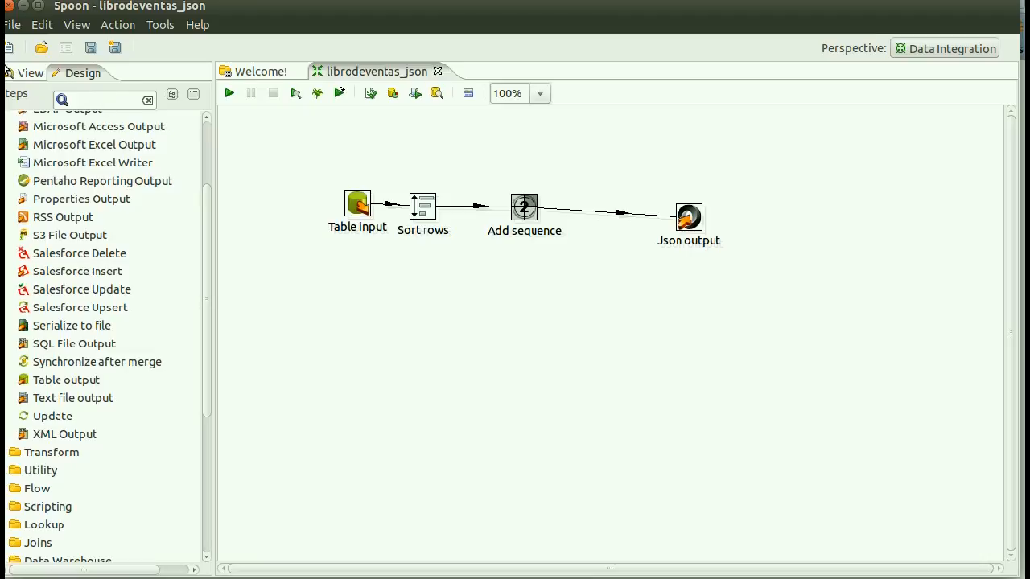
Launch MySQL Workbench from a terminal and open the mysql_localhost connection
click(10, 382)
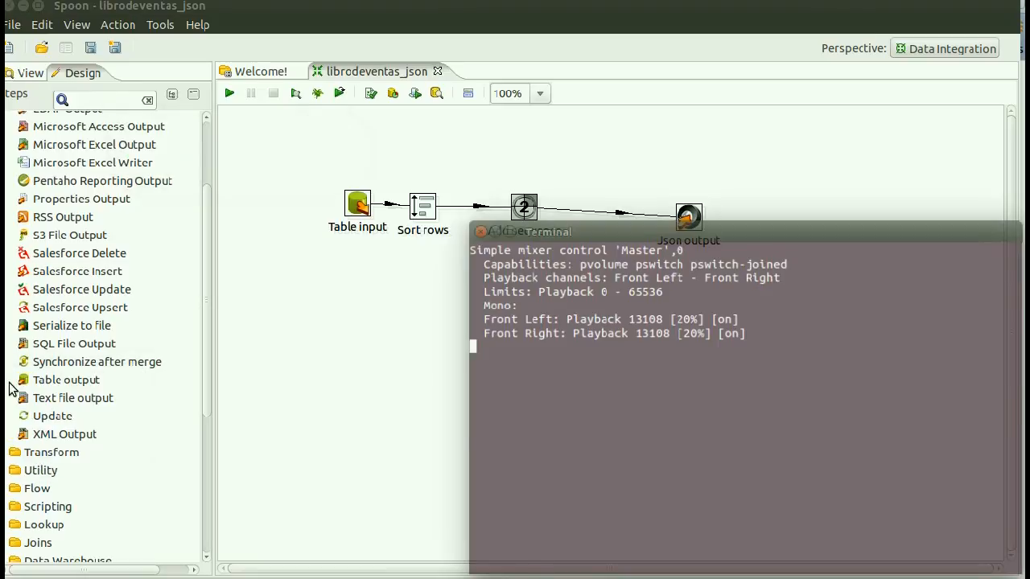
text(my)
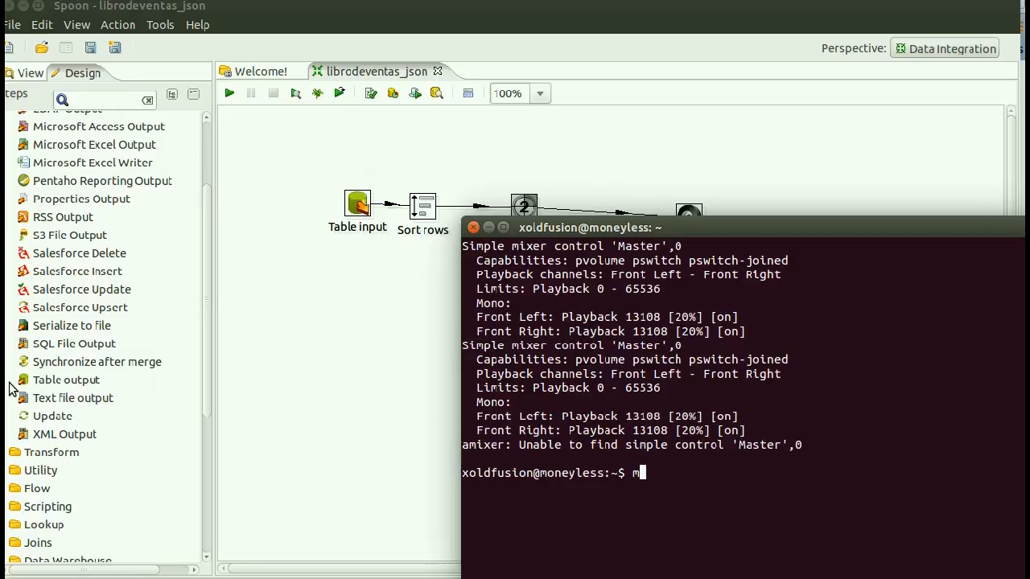
text(sql-work)
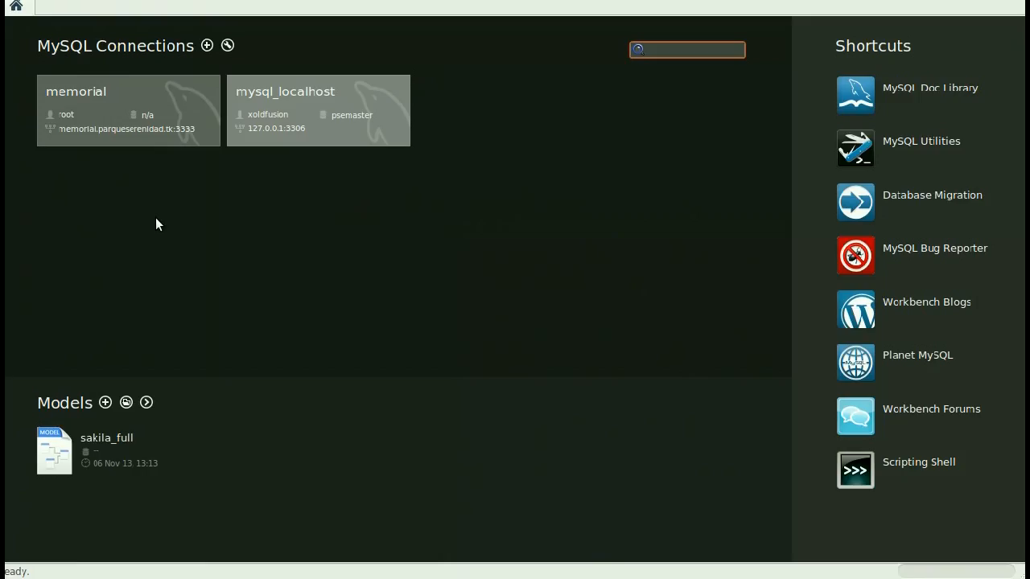
click(260, 129)
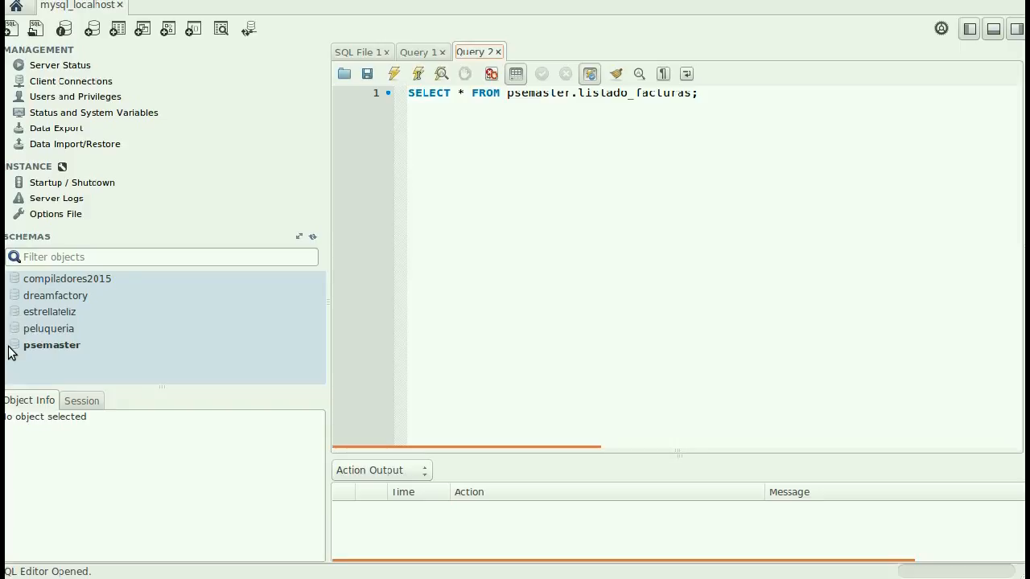
Display the rows of the listado_facturas table from the psemaster schema and look through its columns from PERIODO to COBRADOR
click(9, 346)
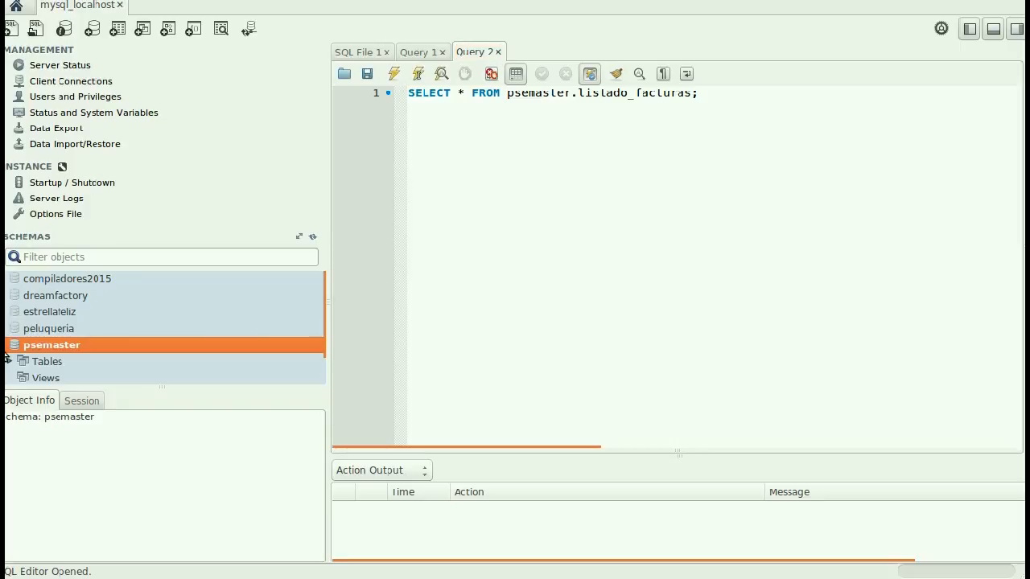
scroll(72, 348, down, 2)
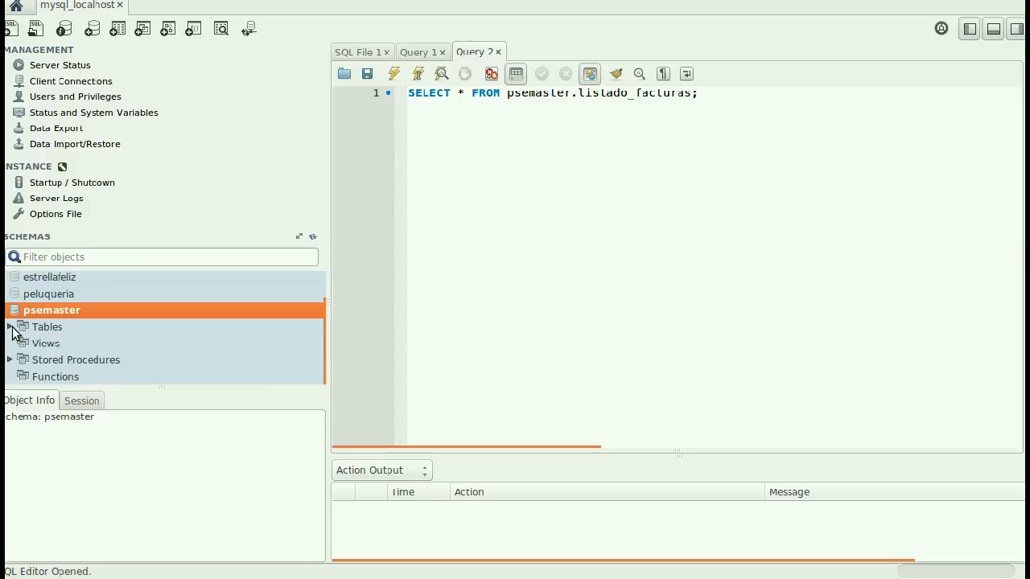
click(11, 330)
scroll(32, 335, down, 3)
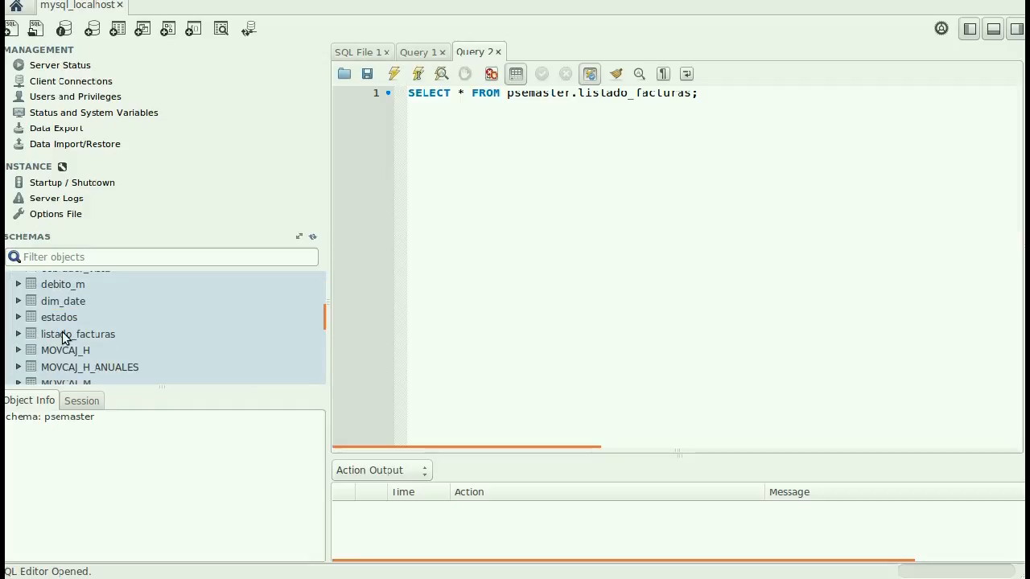
double_click(67, 335)
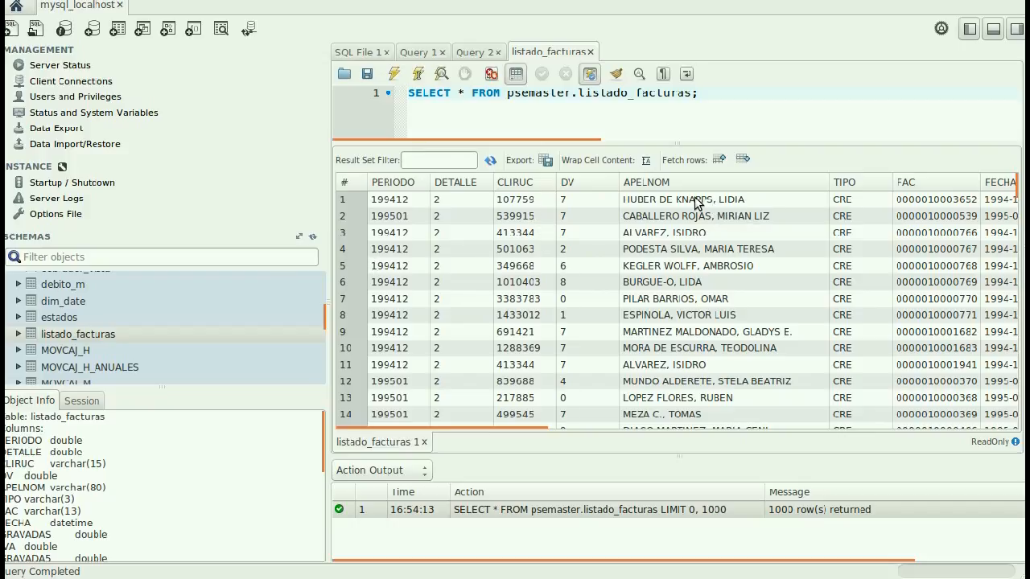
drag(497, 429, 938, 433)
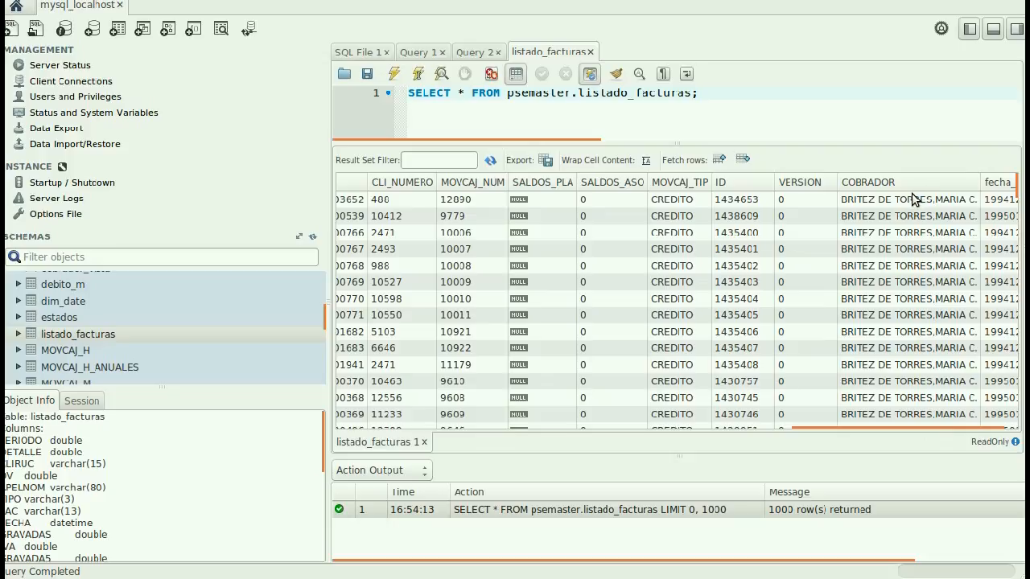
drag(829, 432, 372, 420)
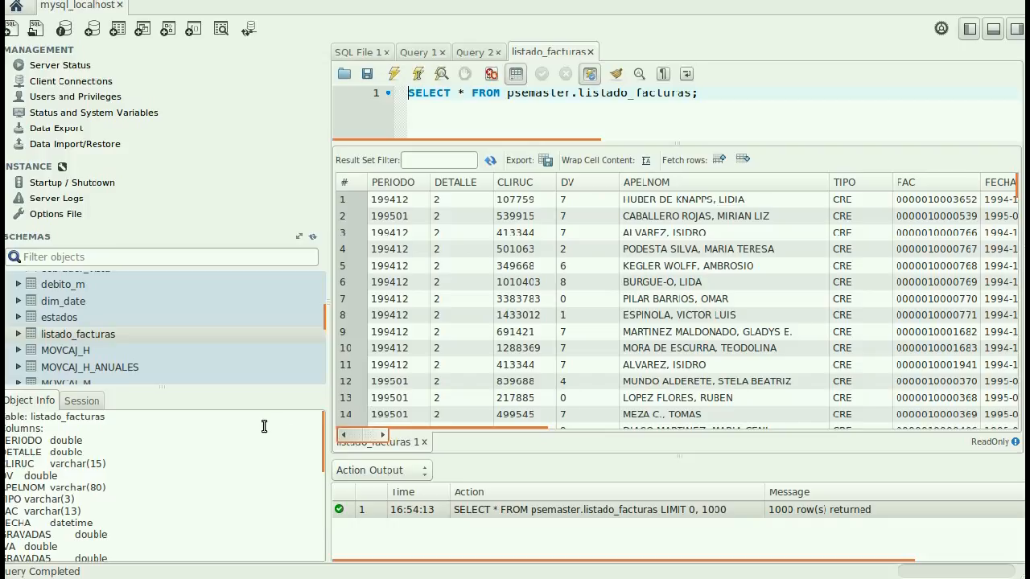
Change the listado_facturas query to select count(*) as q1 and run it to count the table's rows
click(2, 521)
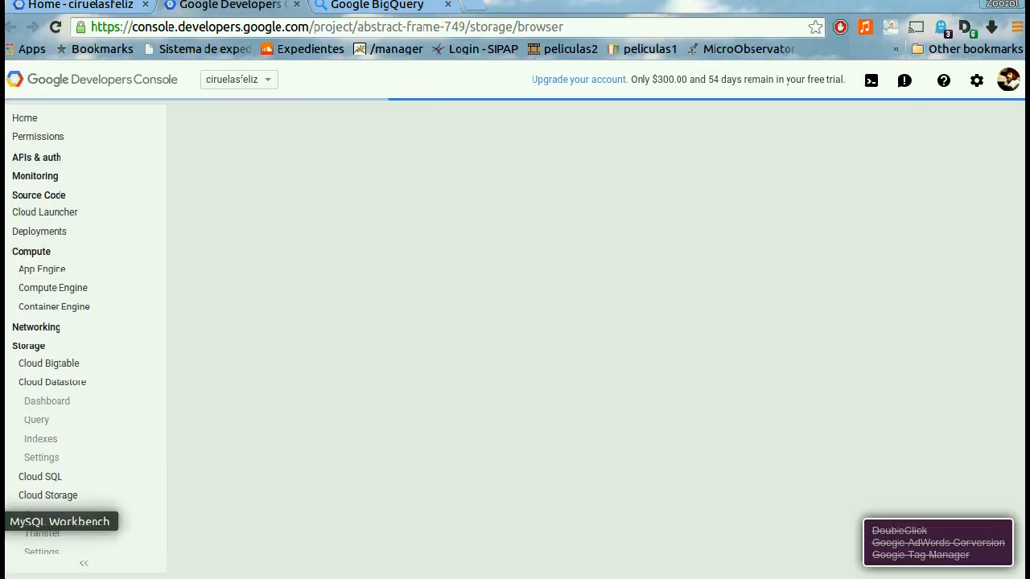
click(1, 522)
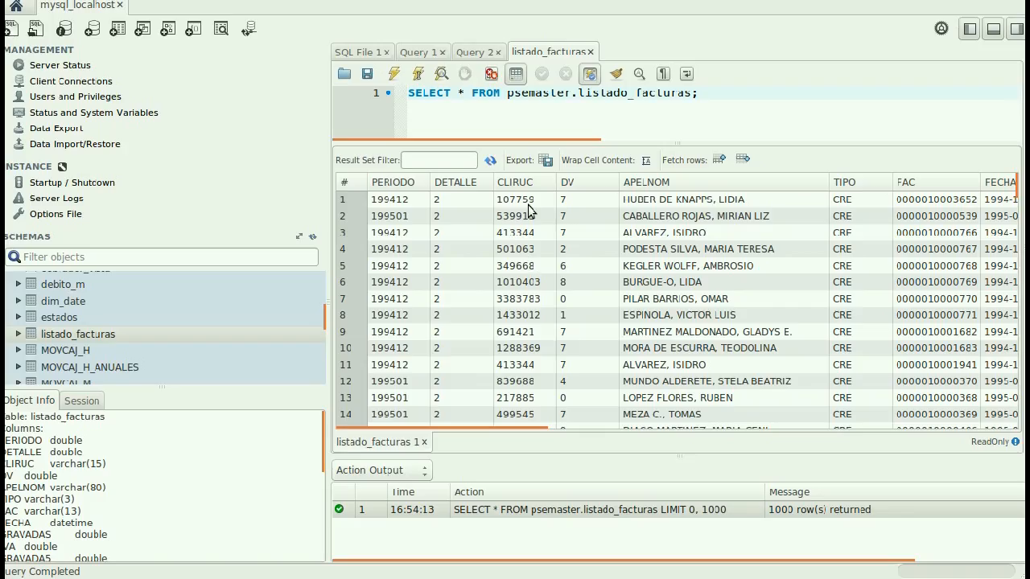
click(462, 116)
text(count(*) as q1)
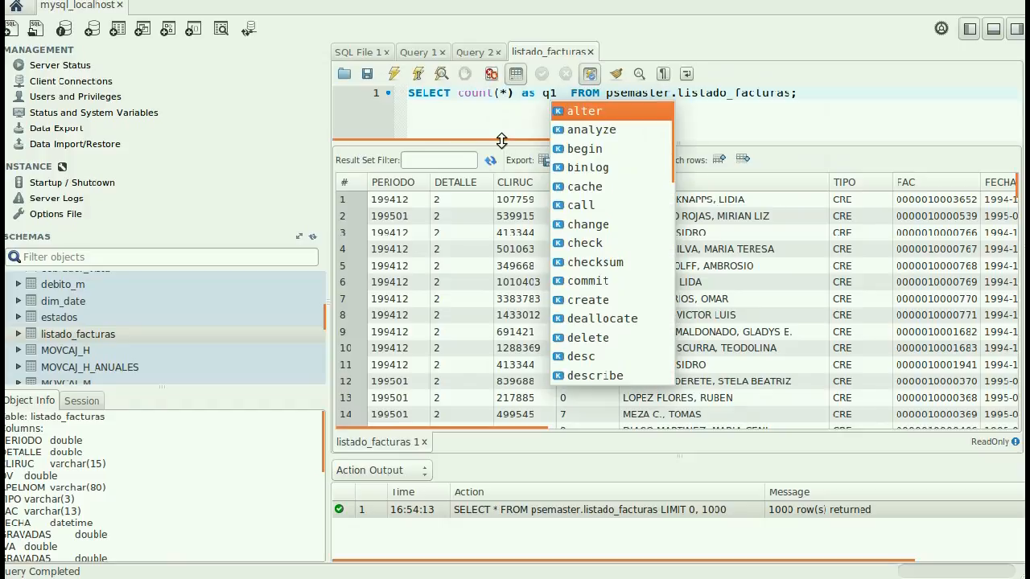
click(392, 73)
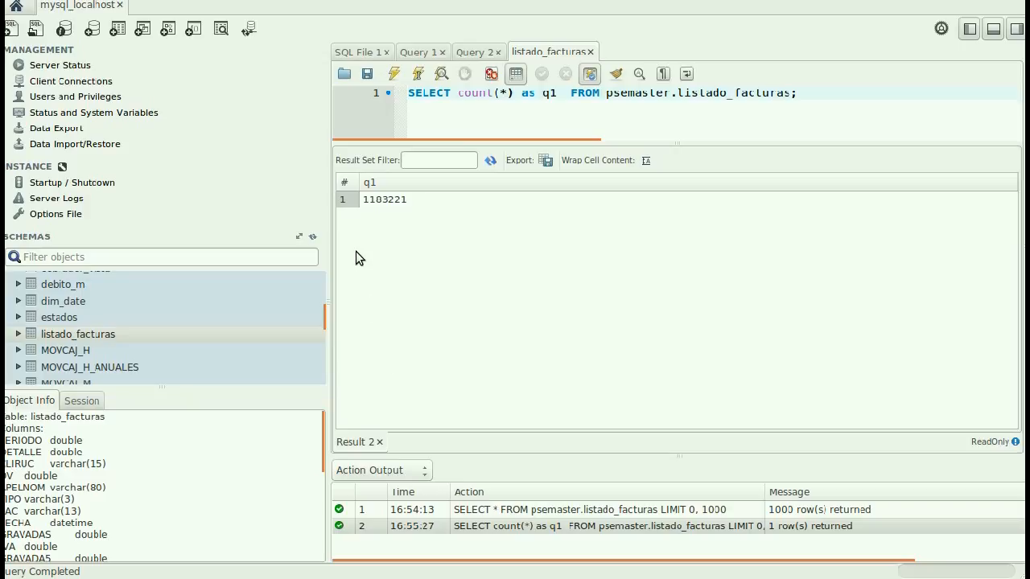
click(380, 204)
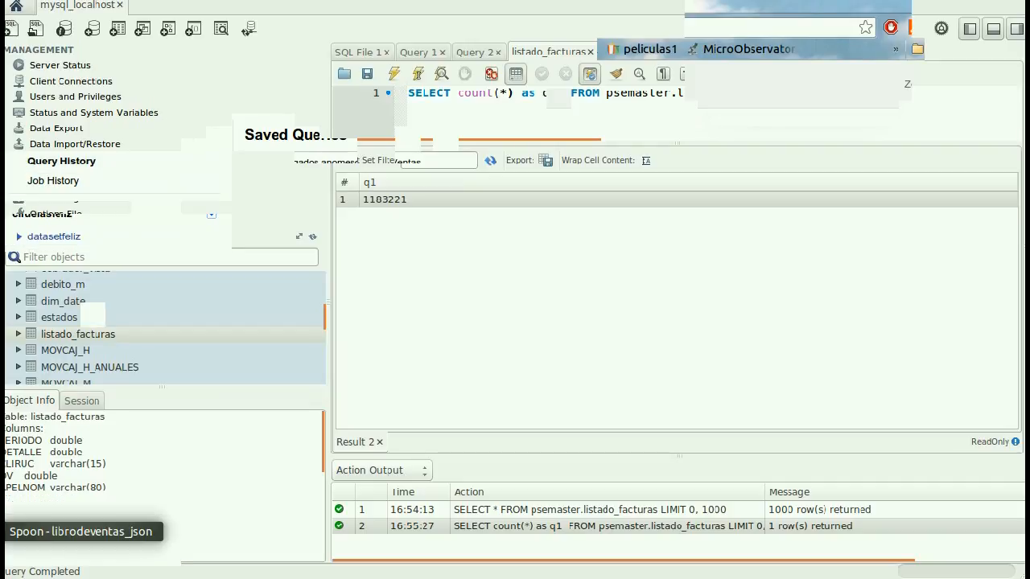
Switch past Spoon to BigQuery in the browser and open the ciruelasfeliz project's billing settings in the Google Developers Console
click(2, 532)
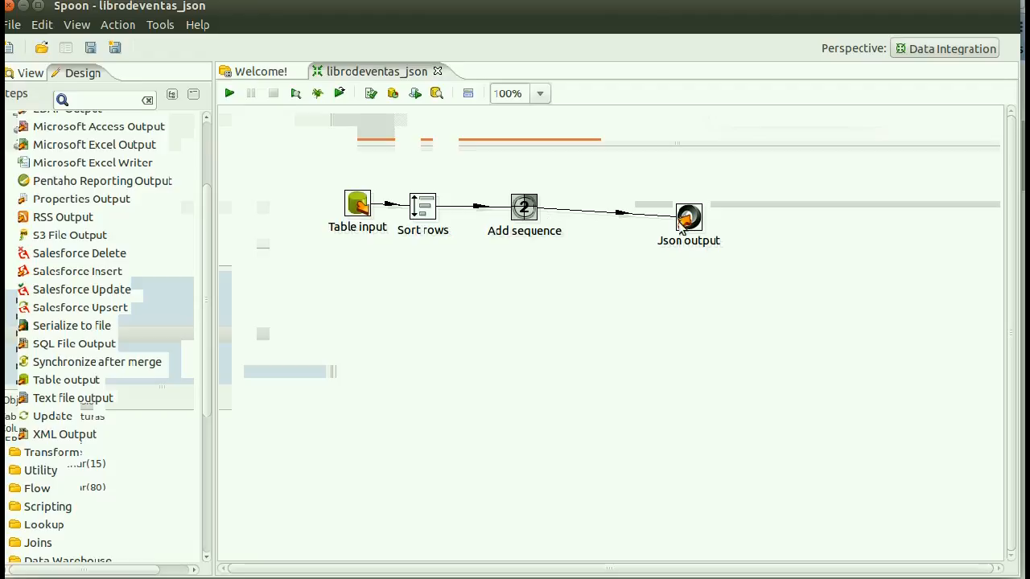
click(3, 278)
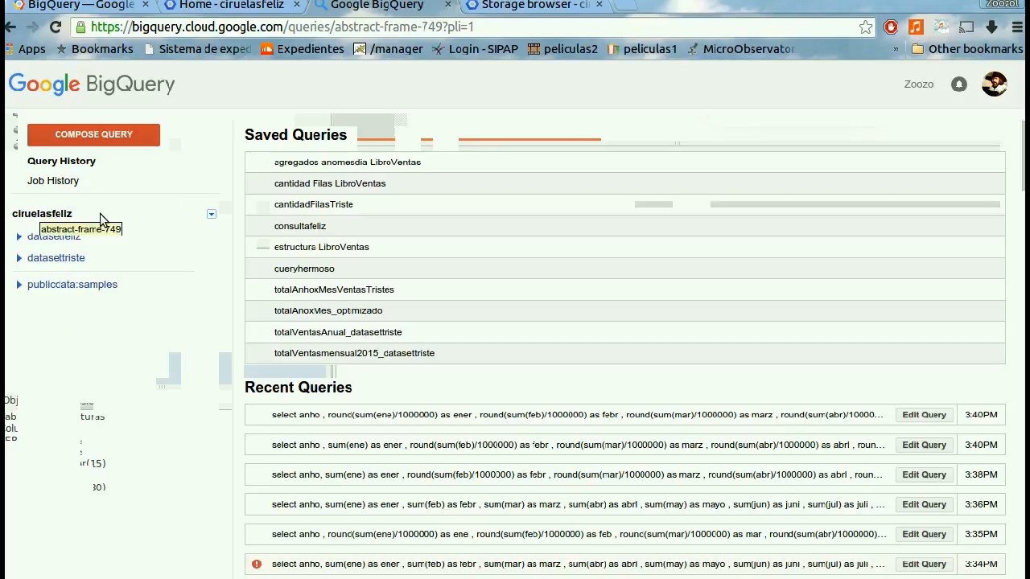
click(212, 215)
mouse_move(379, 255)
click(475, 396)
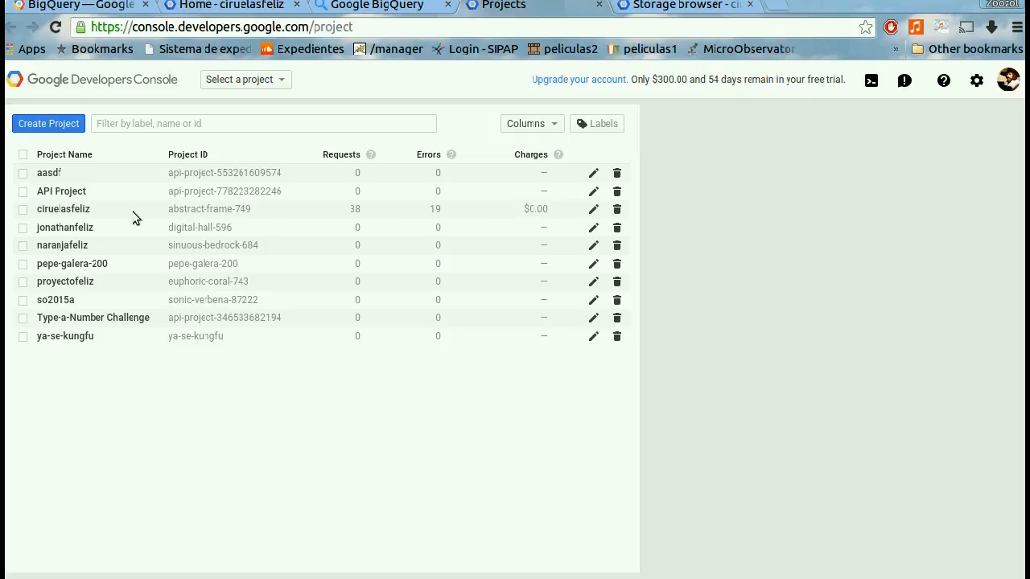
click(61, 209)
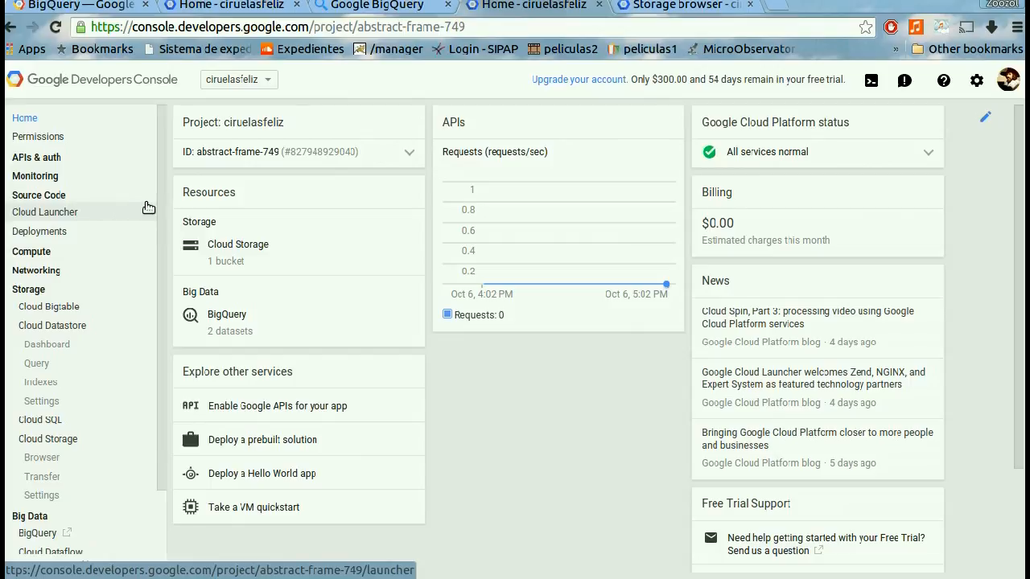
click(976, 81)
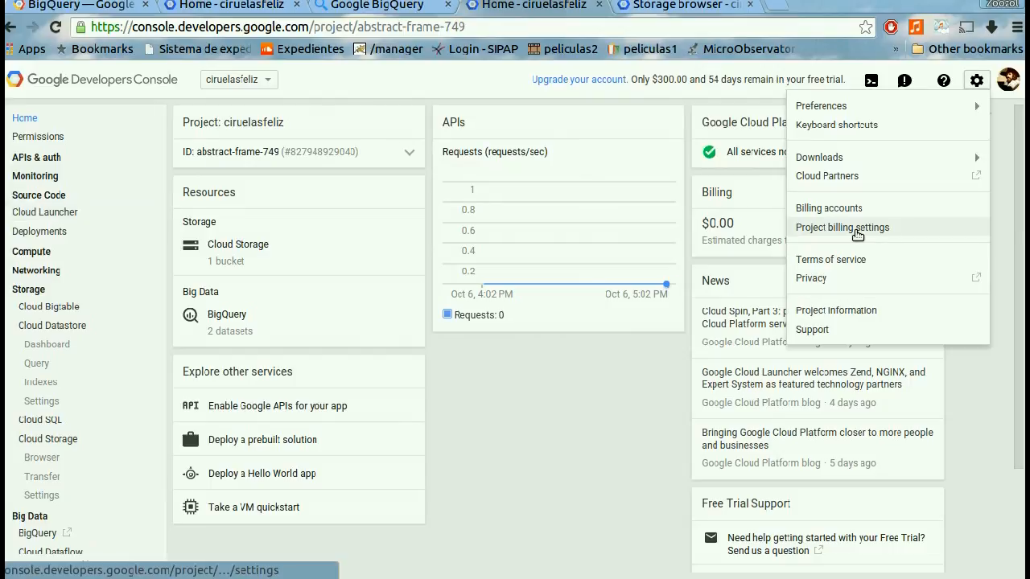
click(857, 233)
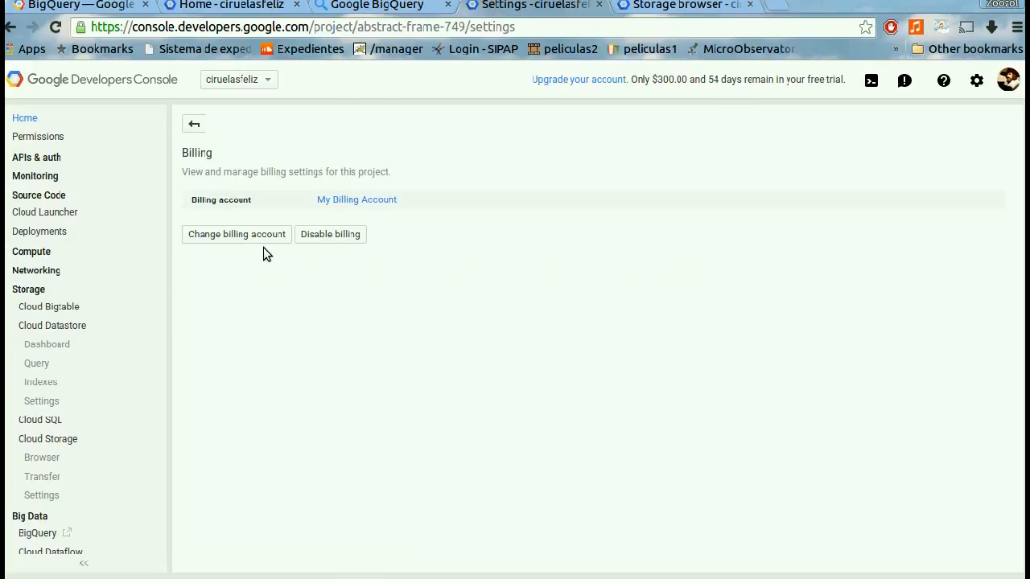
Return to BigQuery, view the load-job templates for creating a table in datasettriste, and dismiss the dialog
click(404, 8)
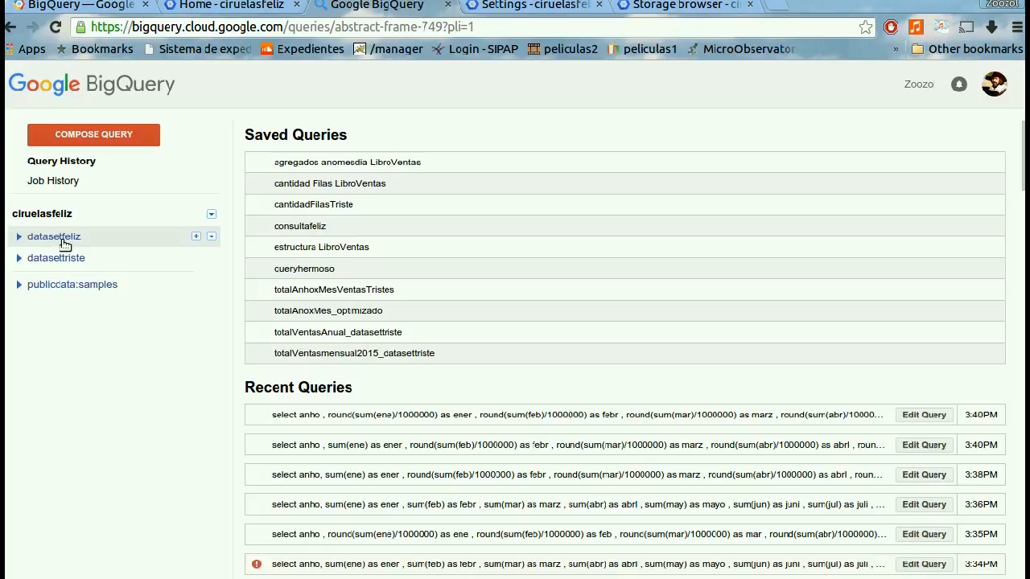
mouse_move(51, 266)
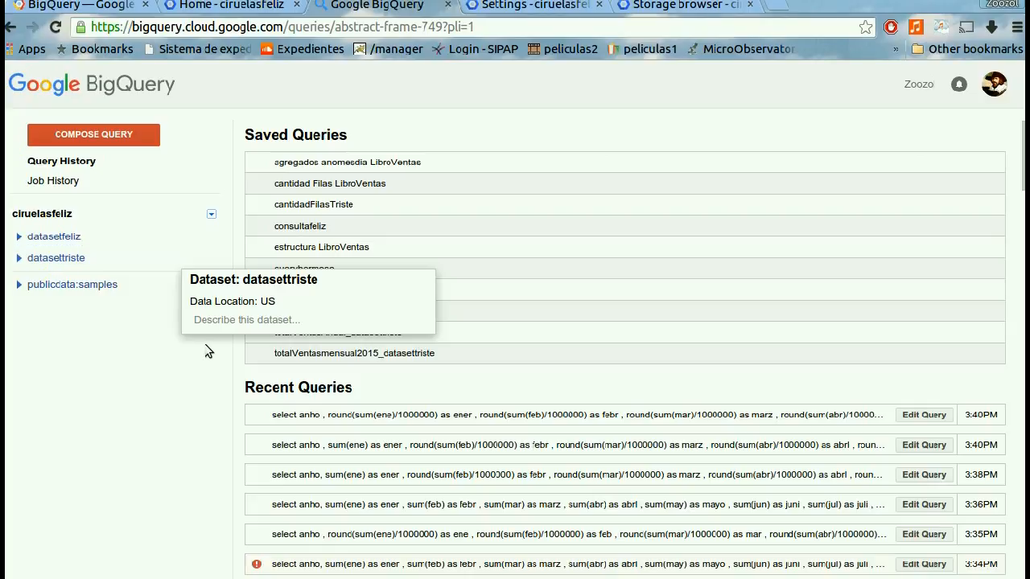
click(201, 259)
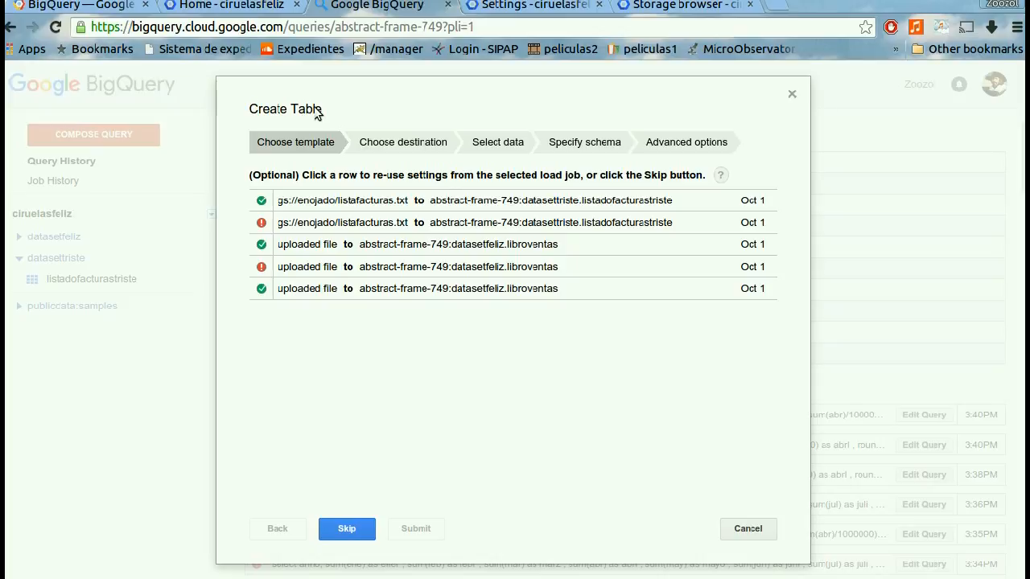
click(792, 96)
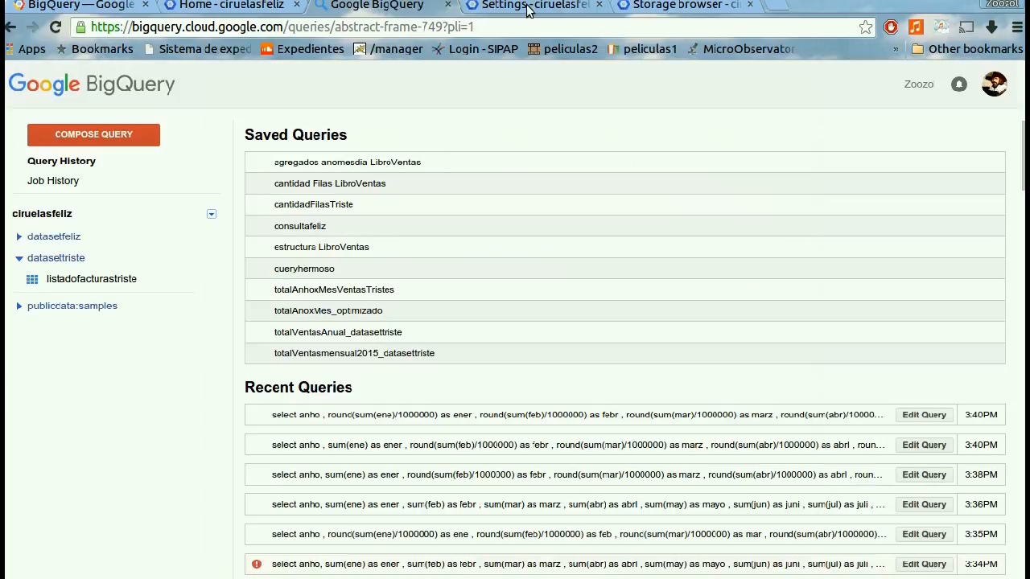
Close the project's billing settings page and open the enojado bucket in the Cloud Storage browser
click(529, 8)
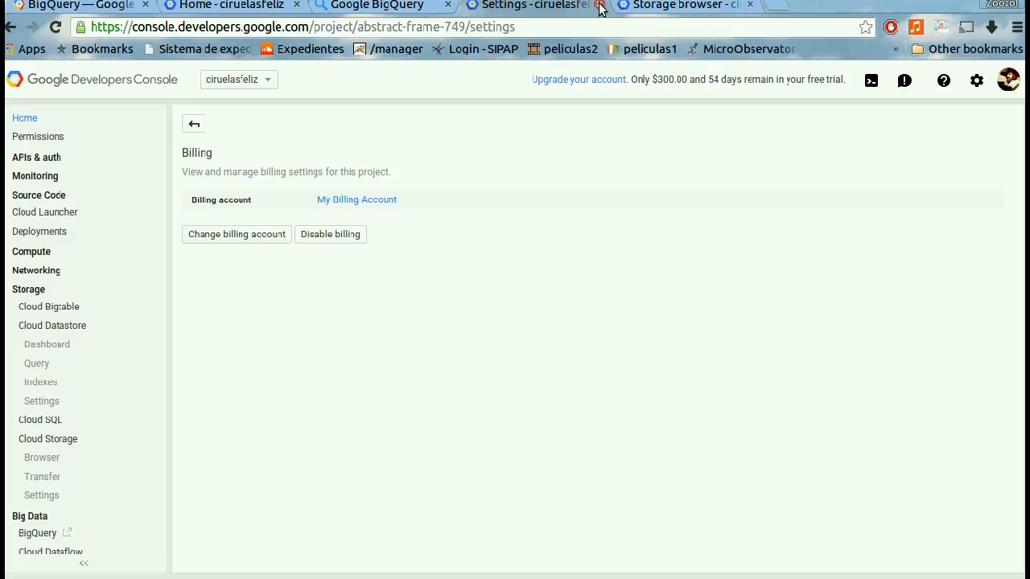
click(599, 6)
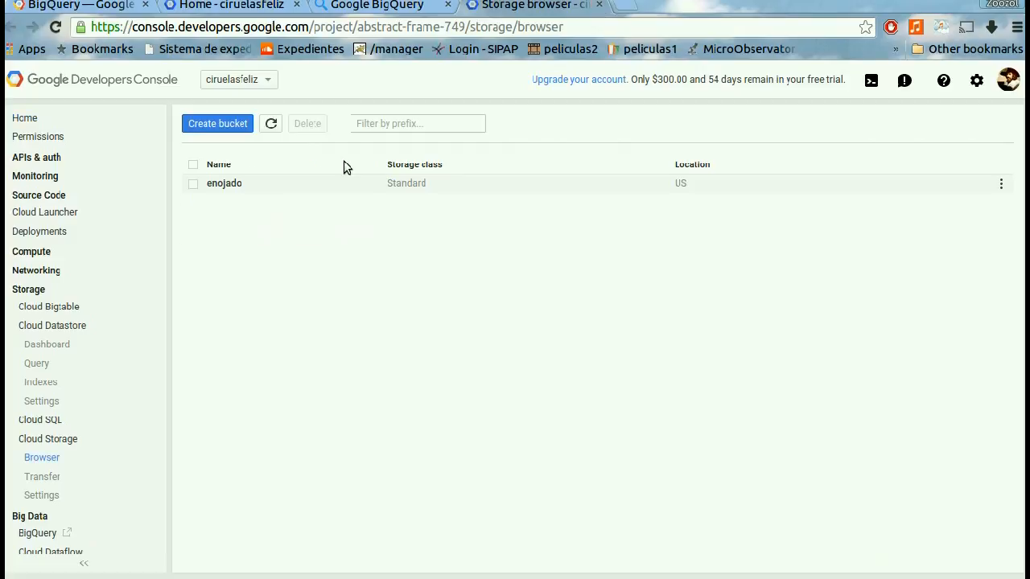
click(223, 185)
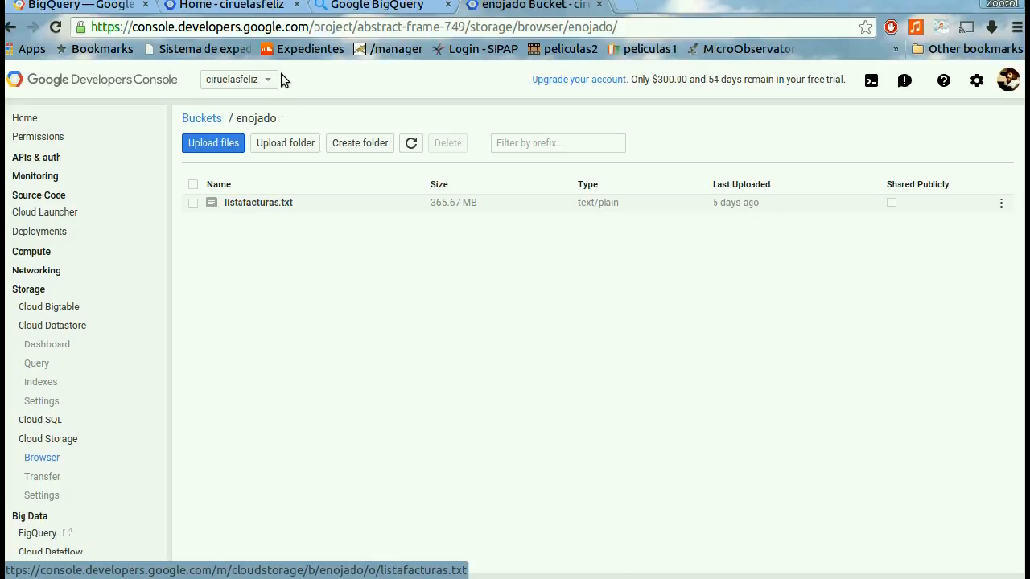
Review the table creation settings for datasettriste by reusing the gs://enojado/listafacturas.txt load job, through to the advanced options, and close without submitting
click(371, 9)
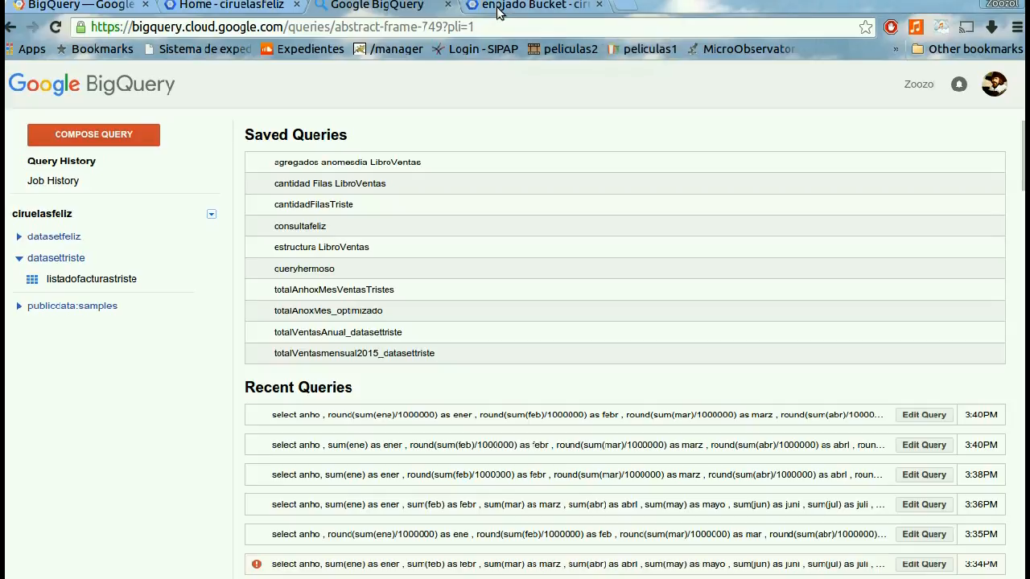
right_click(727, 2)
click(733, 22)
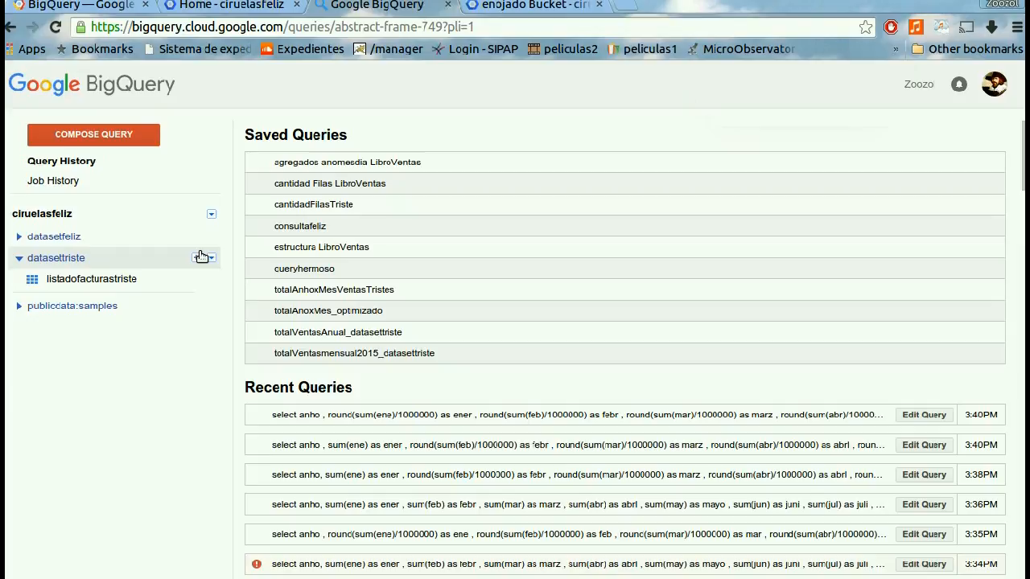
click(201, 257)
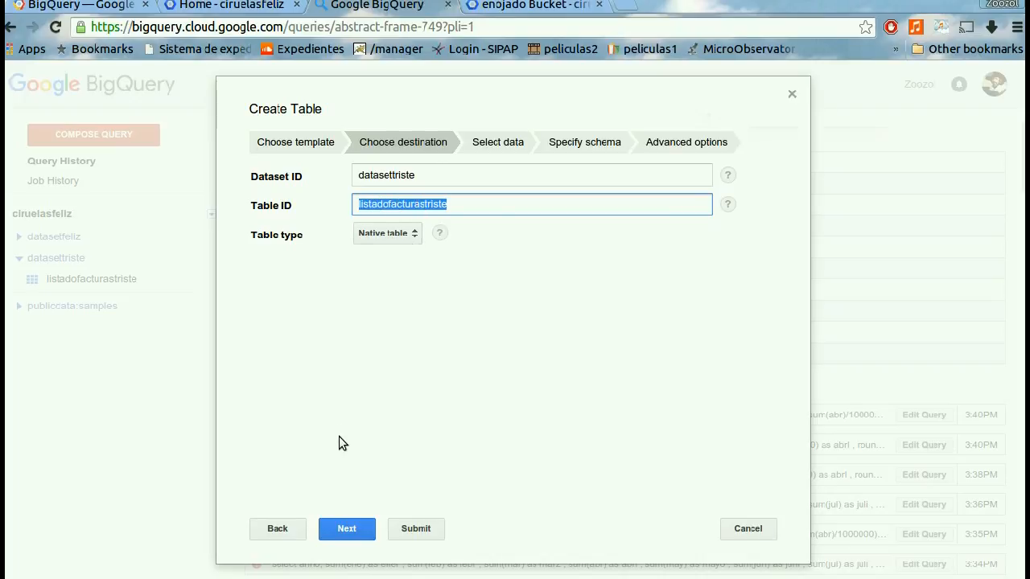
click(347, 530)
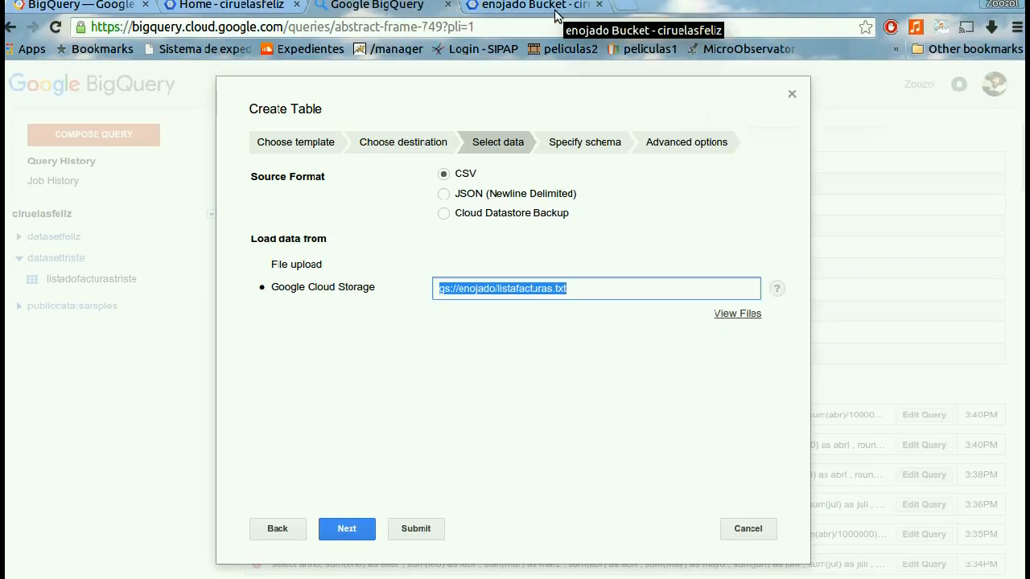
key(Return)
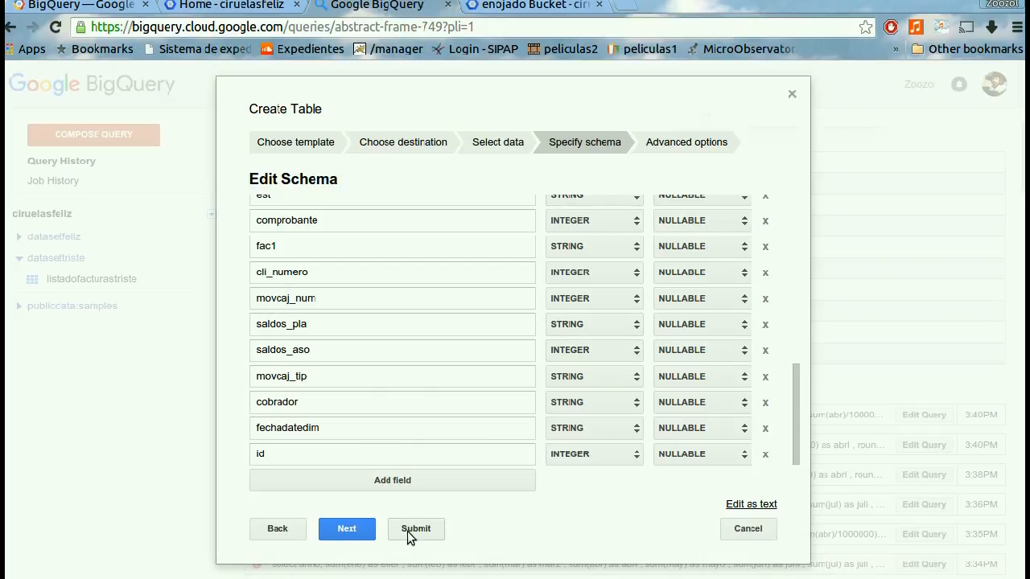
click(351, 536)
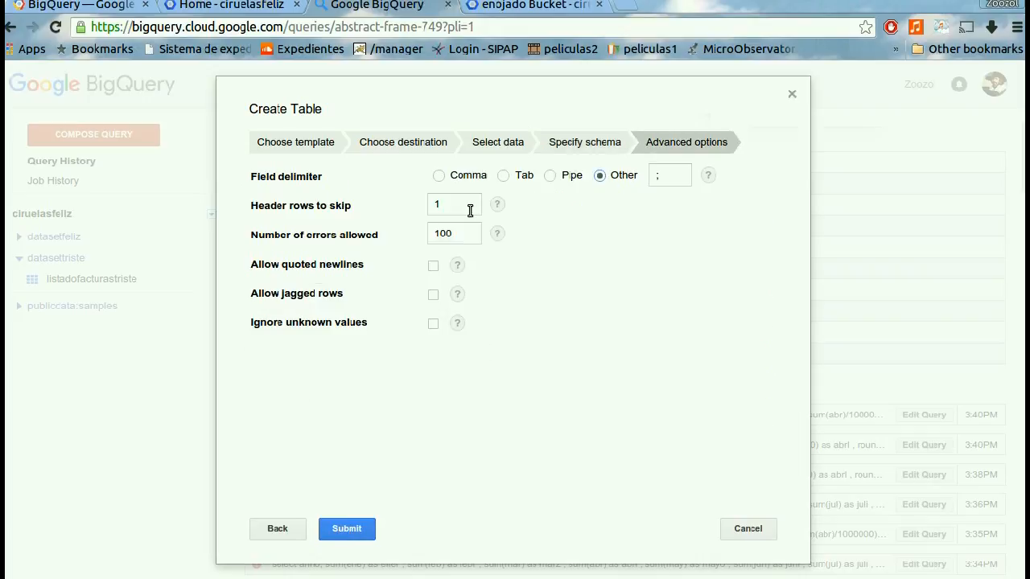
double_click(469, 205)
click(791, 95)
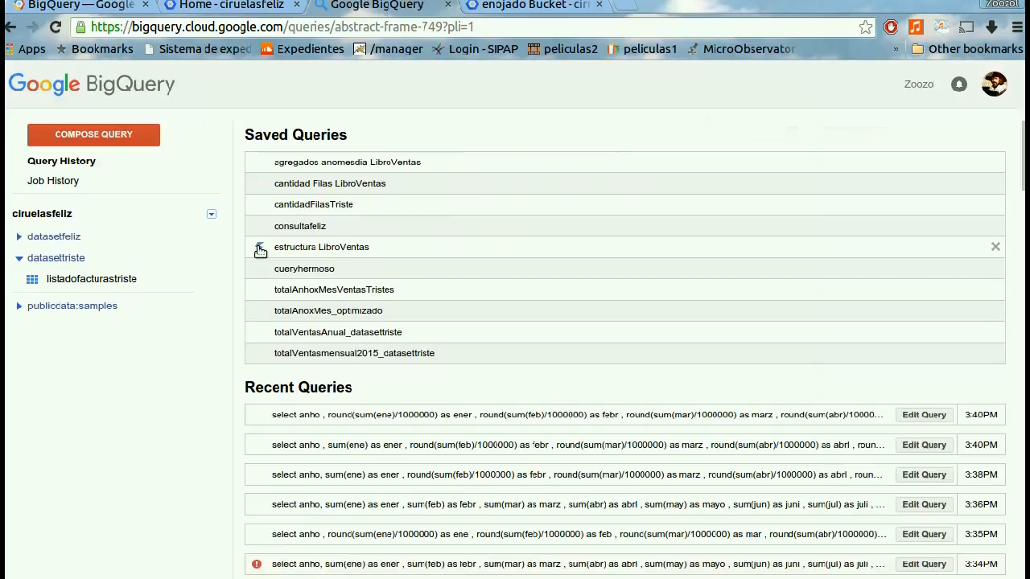
Expand datasetfeliz and run the saved query cantidad Filas LibroVentas in the BigQuery query editor
click(115, 136)
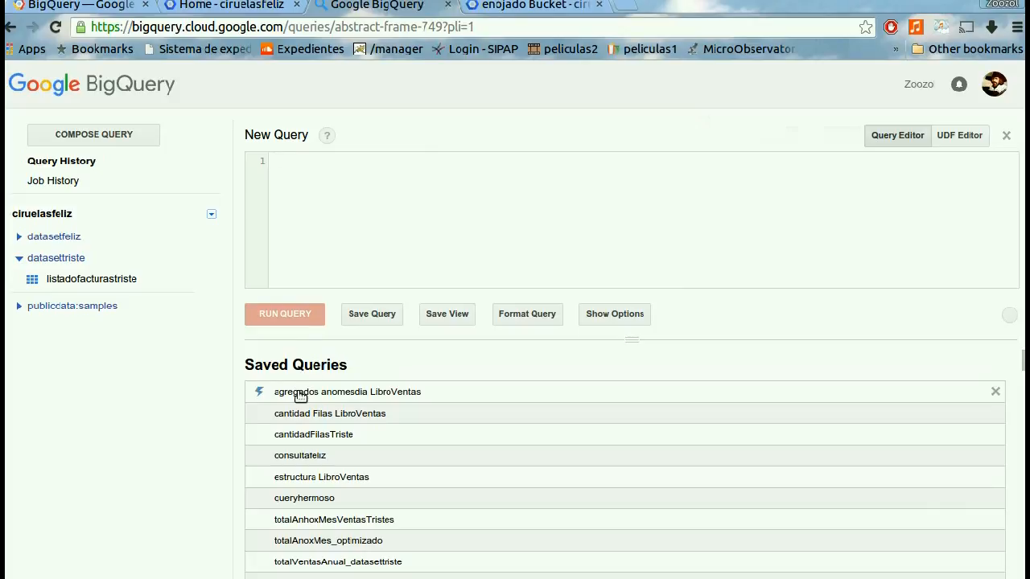
click(48, 237)
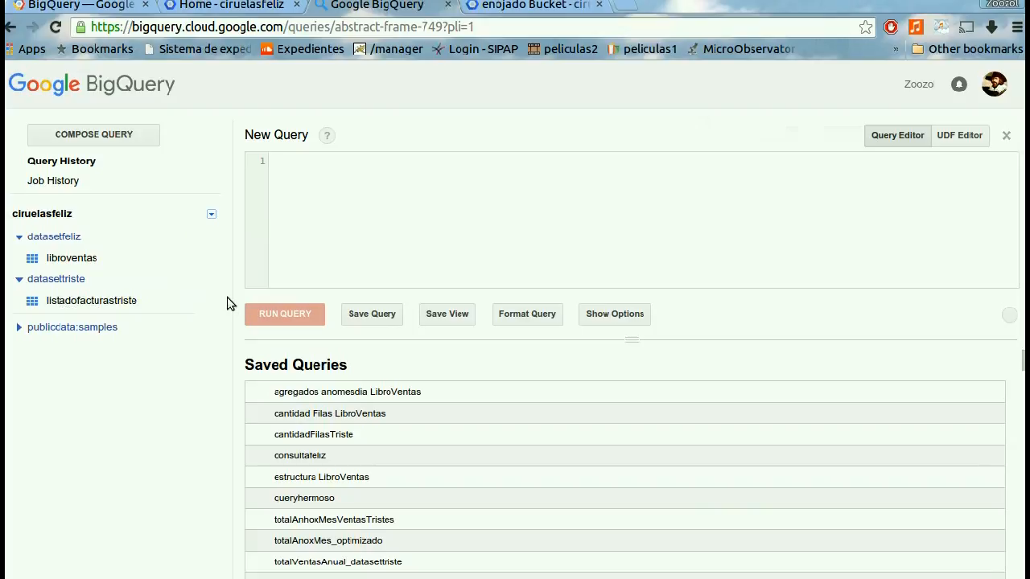
click(263, 418)
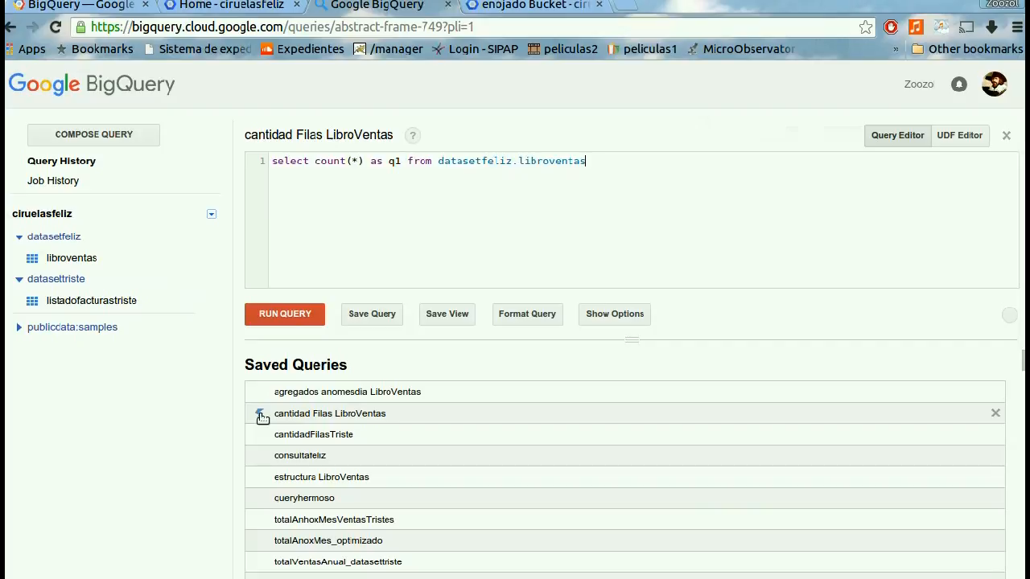
click(281, 319)
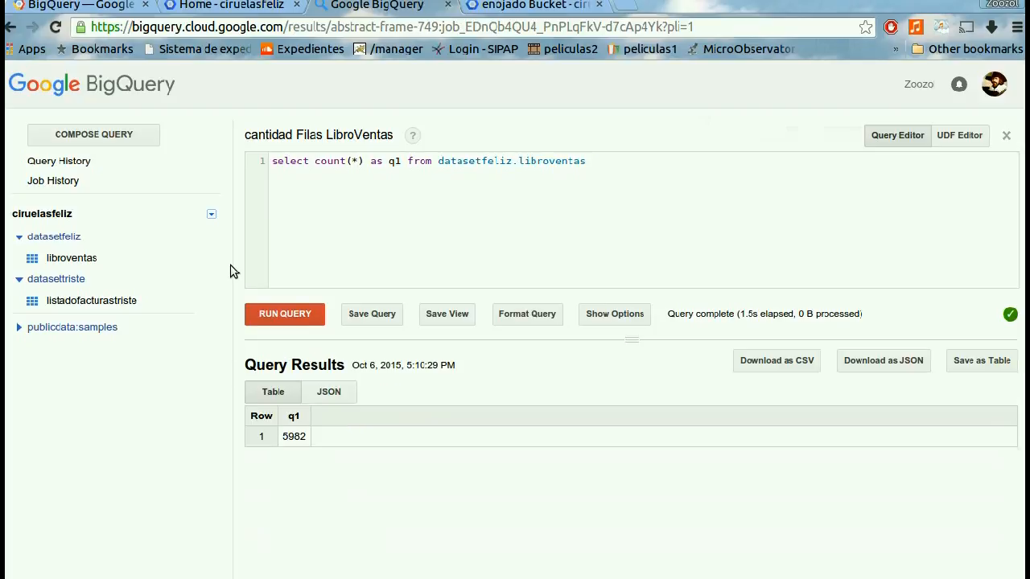
Run the saved query cantidadFilasTriste and reopen the list of saved queries
click(58, 162)
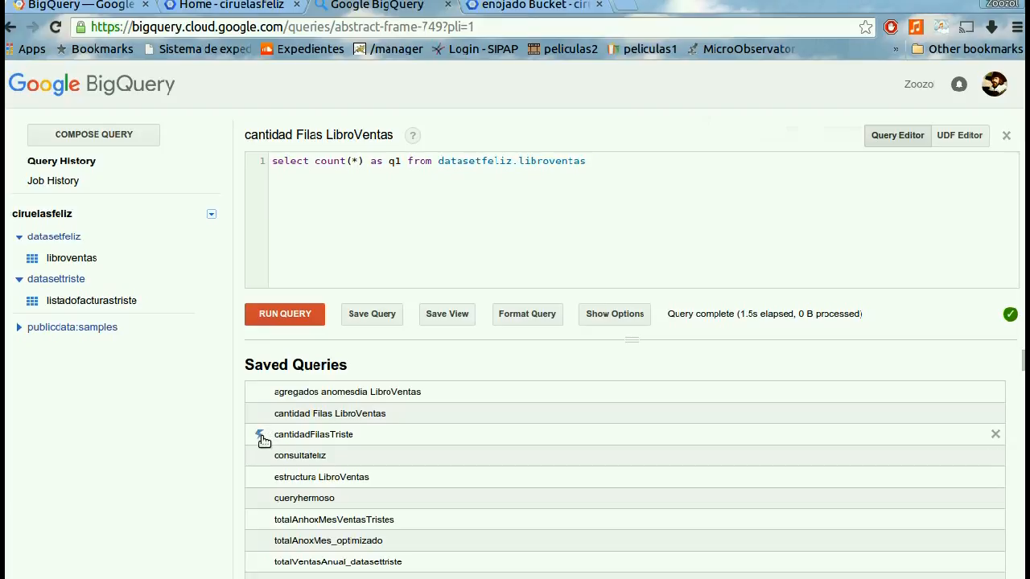
click(263, 436)
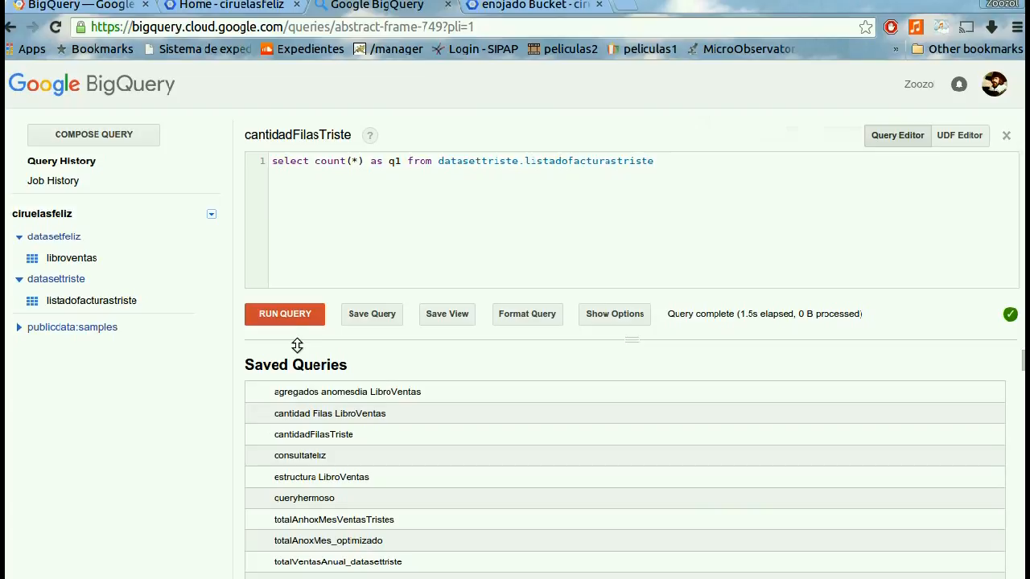
click(291, 321)
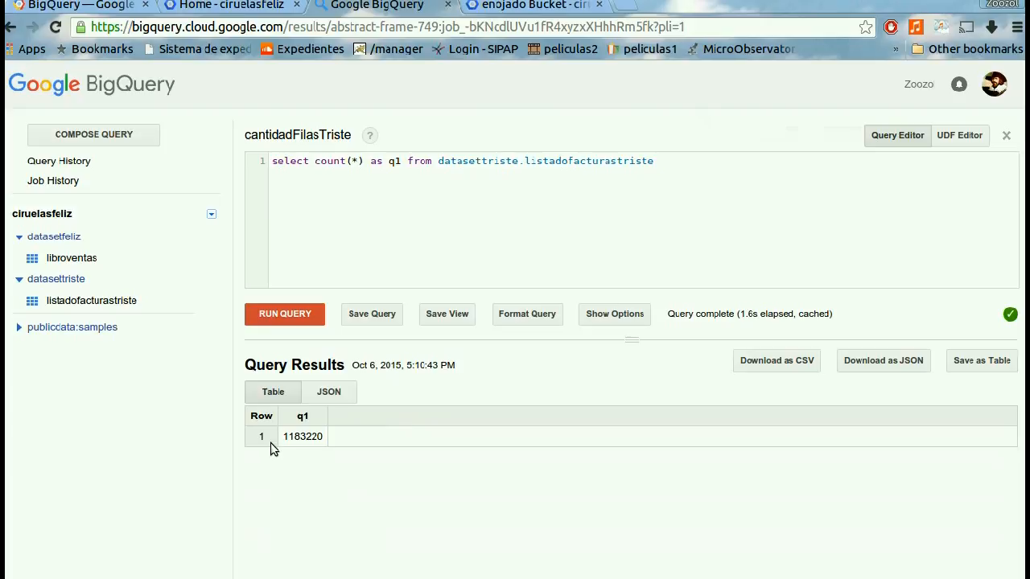
click(59, 162)
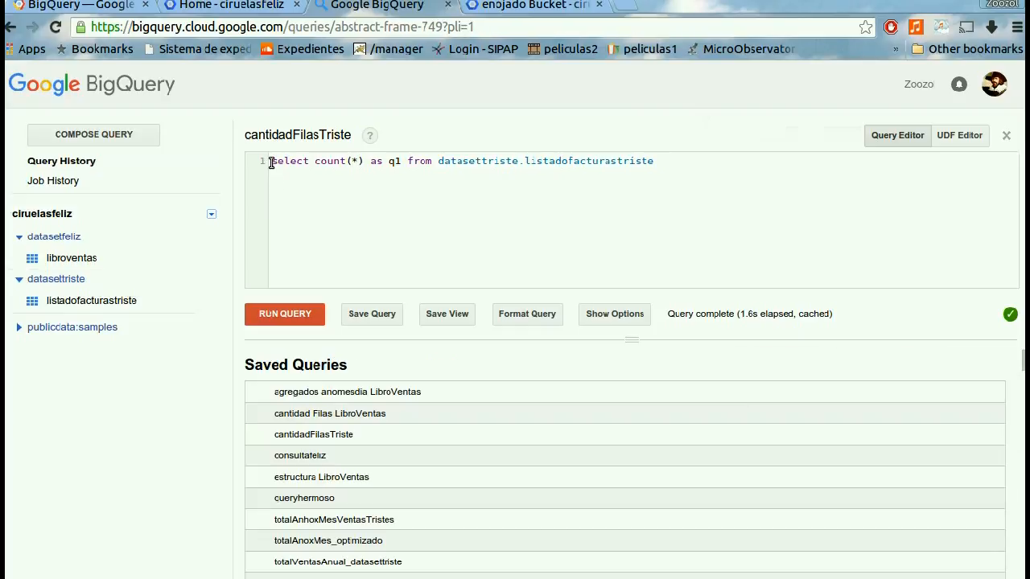
drag(271, 162, 383, 164)
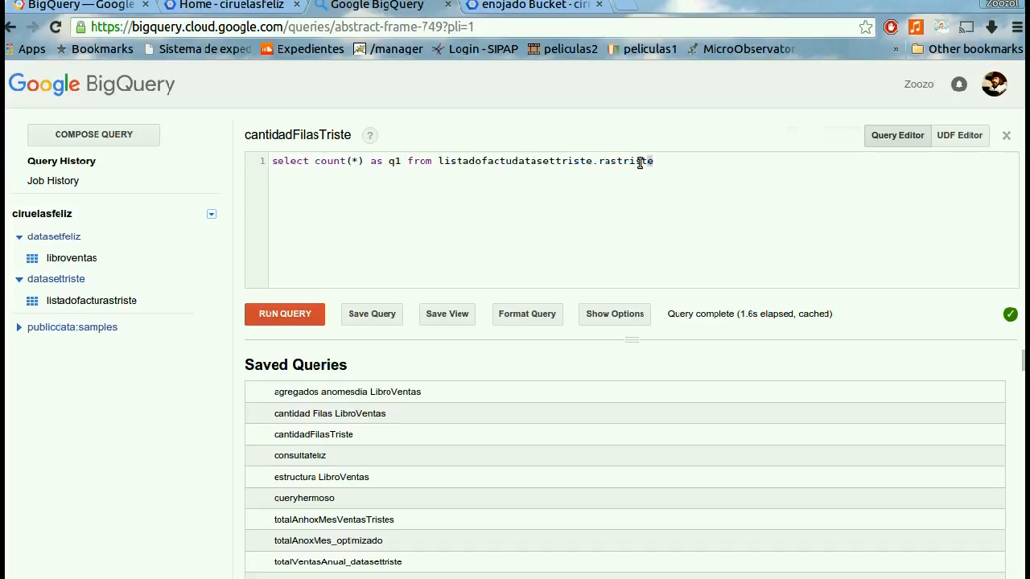
drag(649, 163, 561, 186)
click(561, 186)
key(ctrl+z)
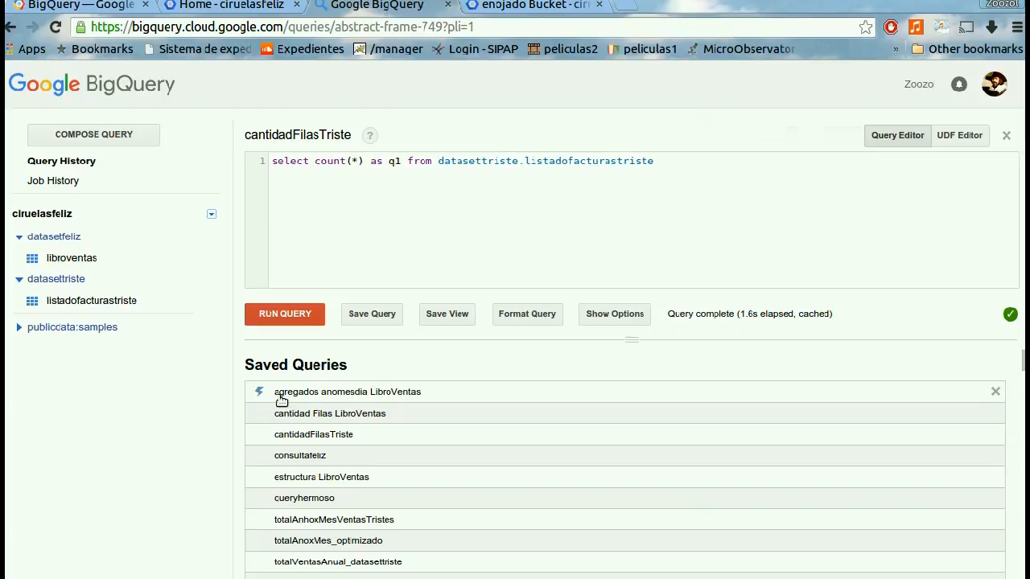
Load the saved query estructura LibroVentas, highlight its limit 10 clause and run it
scroll(270, 478, down, 1)
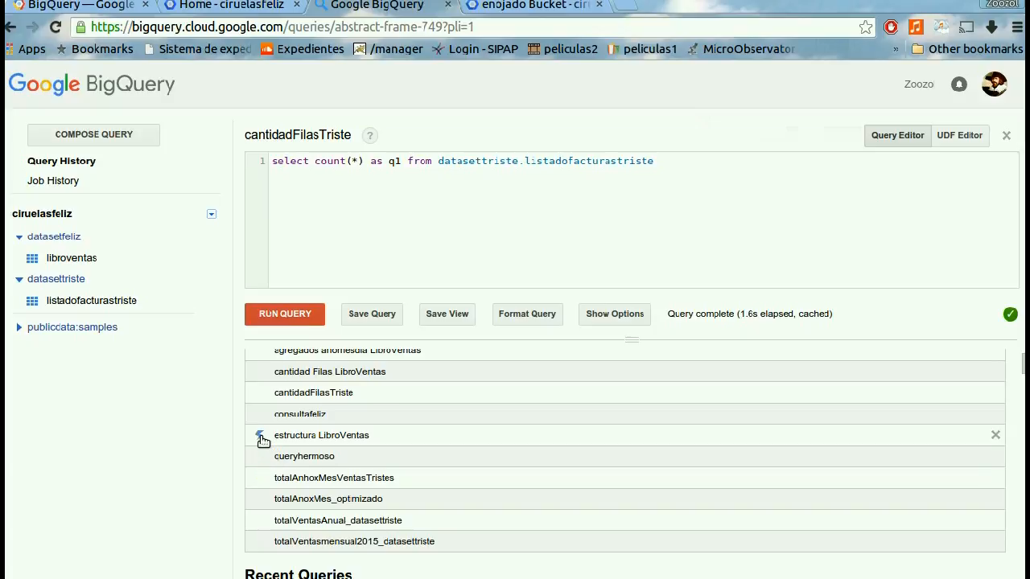
click(259, 437)
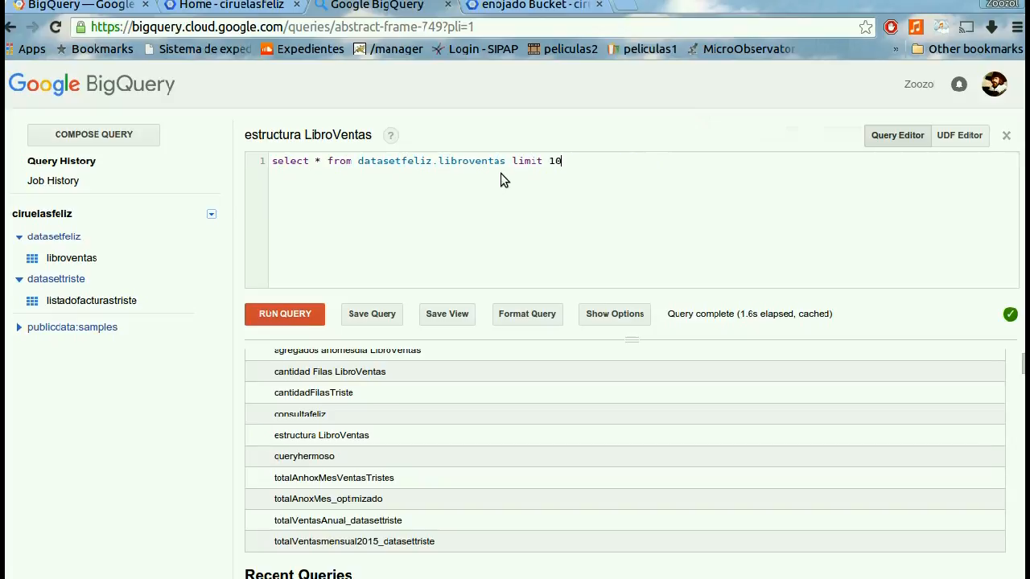
drag(513, 161, 566, 161)
click(282, 319)
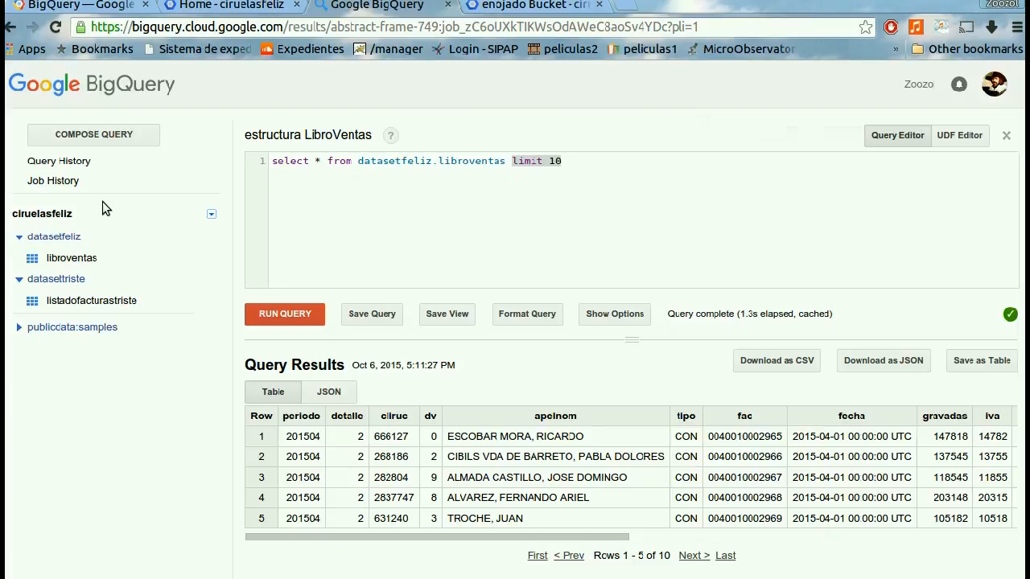
Load the saved query totalVentasAnual_datasettriste and highlight its subquery and the year(fecha) expression
click(59, 161)
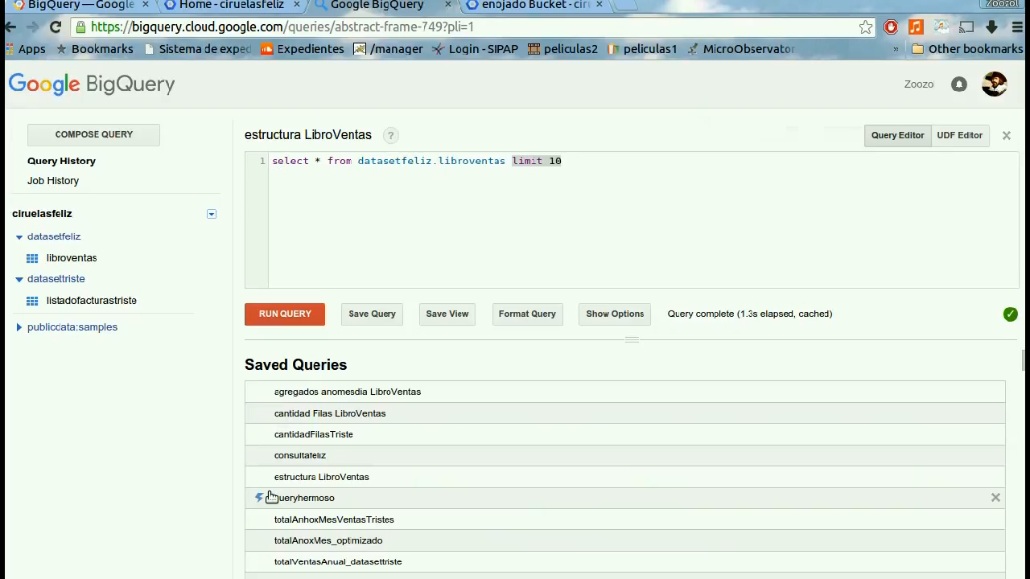
click(263, 563)
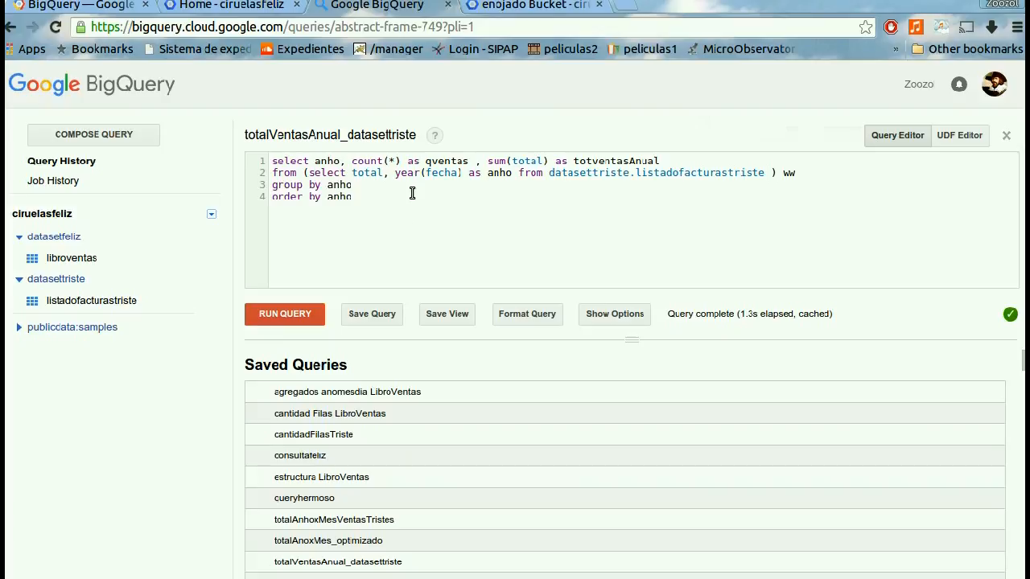
double_click(305, 172)
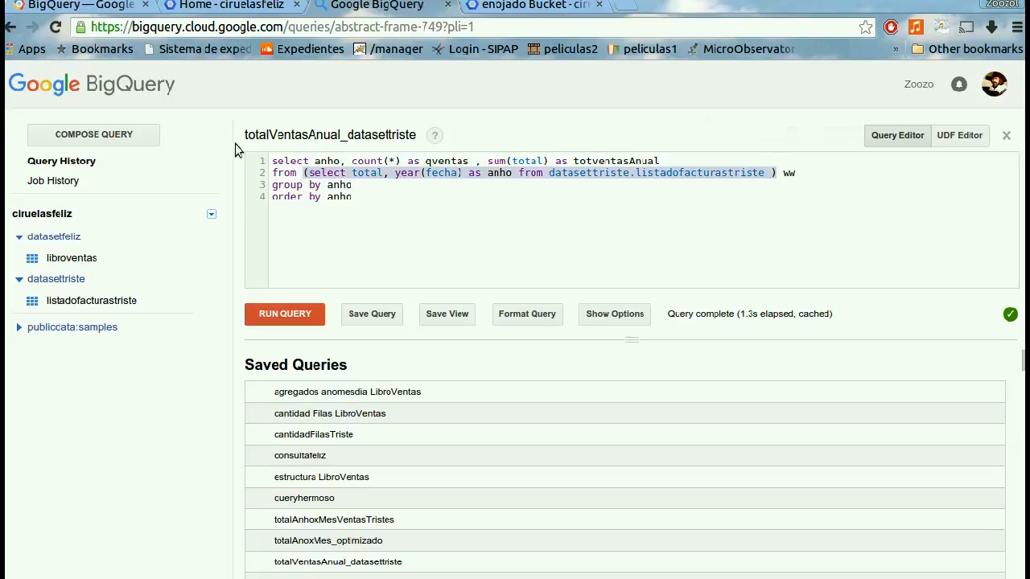
click(562, 203)
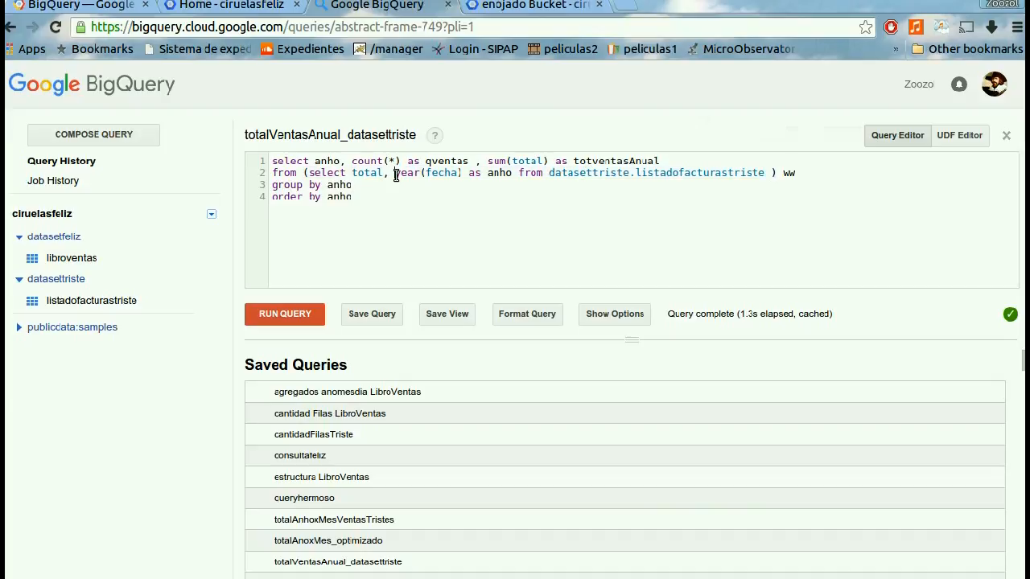
drag(395, 174, 462, 174)
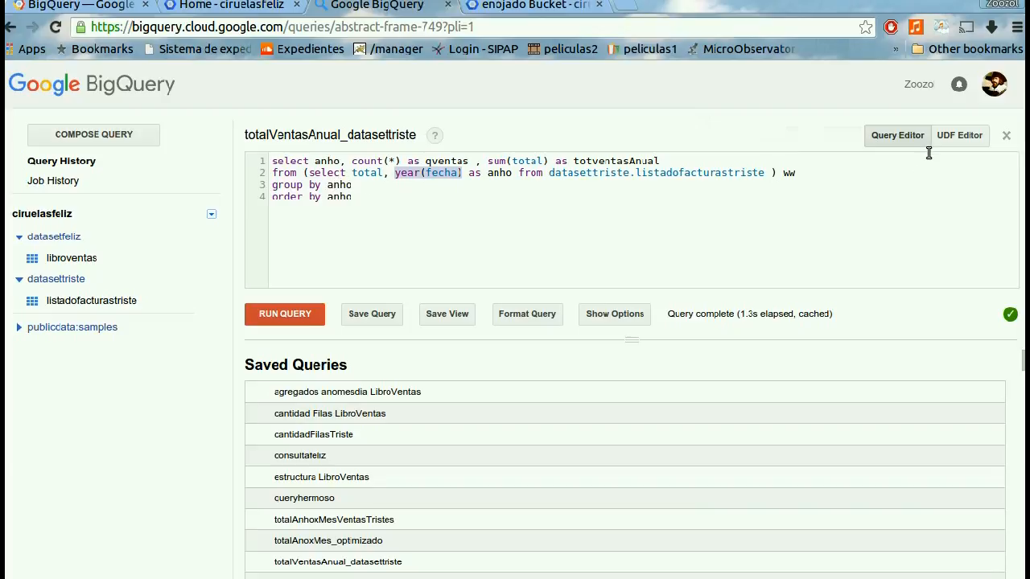
View the example user-defined function in the UDF Editor and return to the Query Editor
click(970, 136)
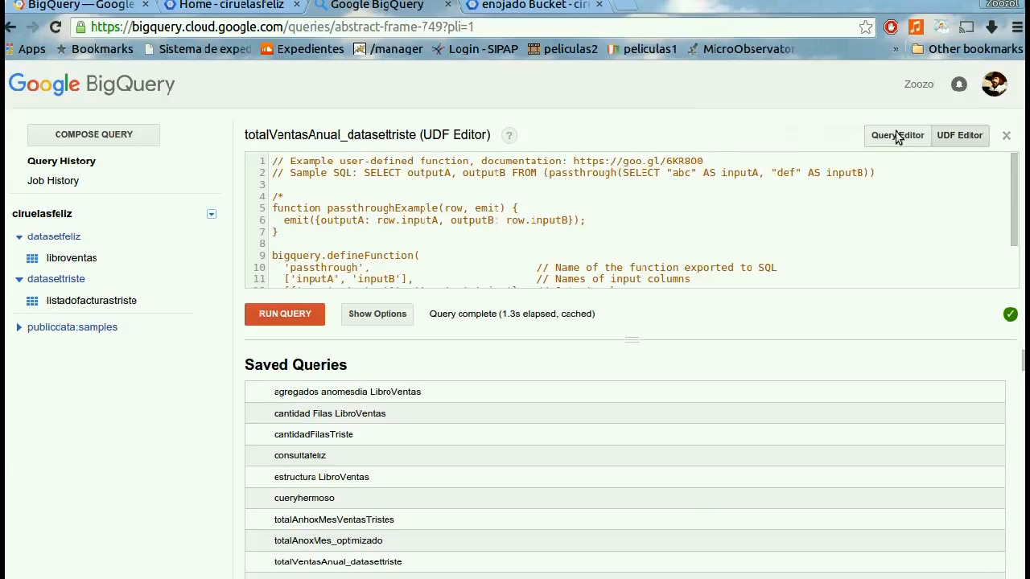
click(898, 137)
click(953, 135)
click(878, 137)
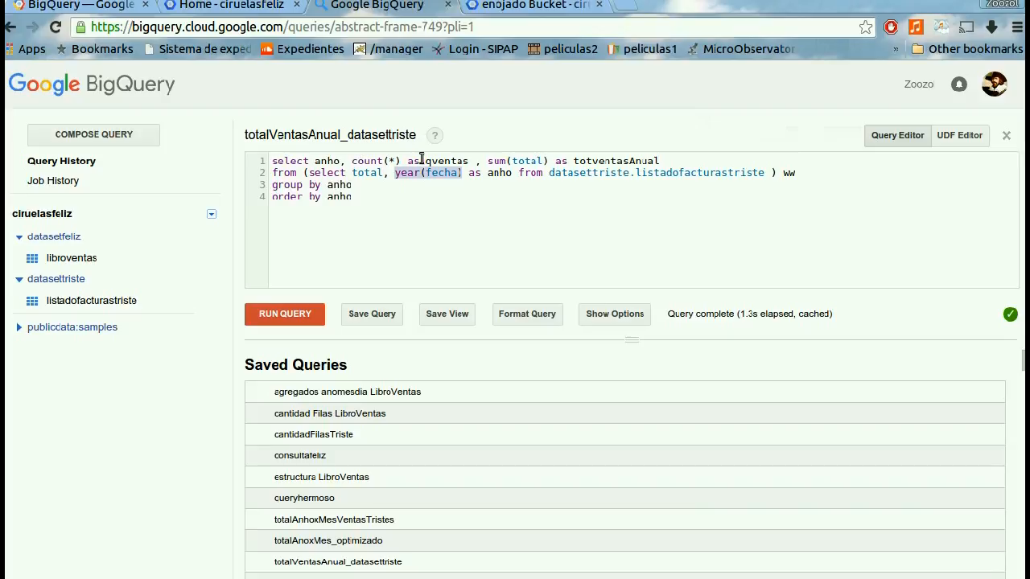
Run the annual sales total query and check its elapsed time and cache status
click(283, 314)
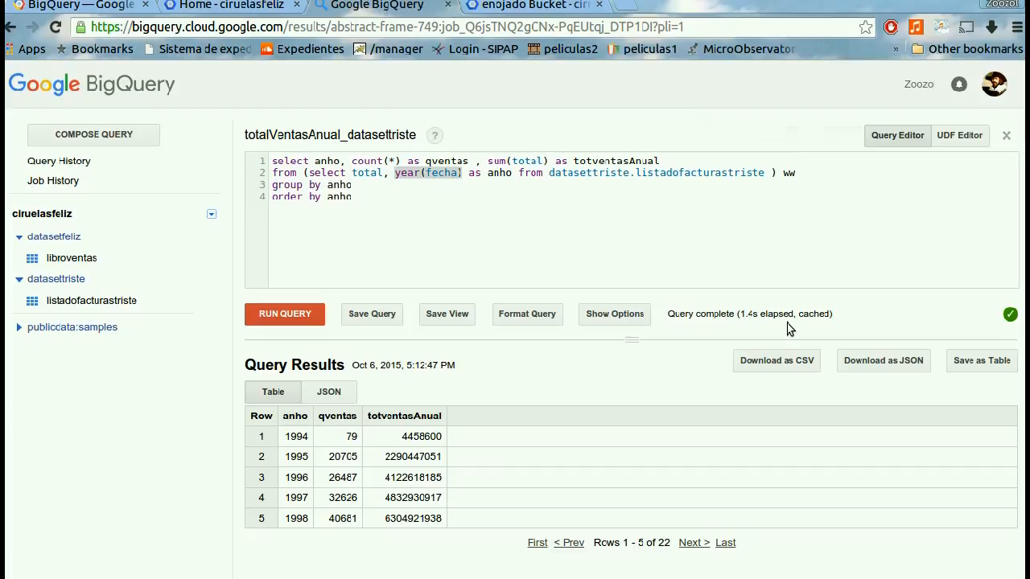
drag(799, 314, 825, 317)
double_click(748, 314)
Load the saved query totalVentasmensual2015_datasettriste, highlight its month(fecha) expression and run it
click(77, 163)
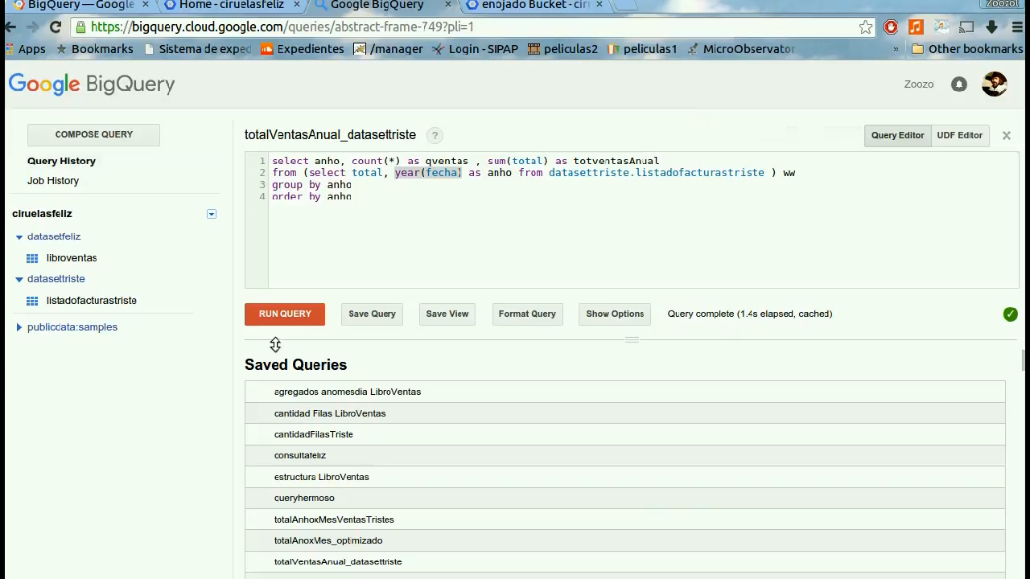
scroll(384, 435, down, 3)
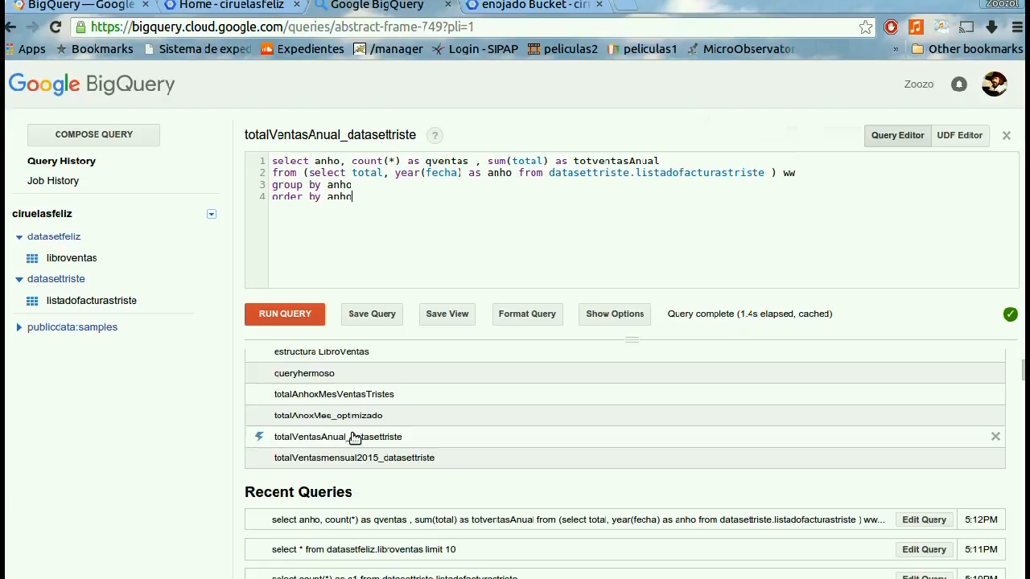
click(256, 457)
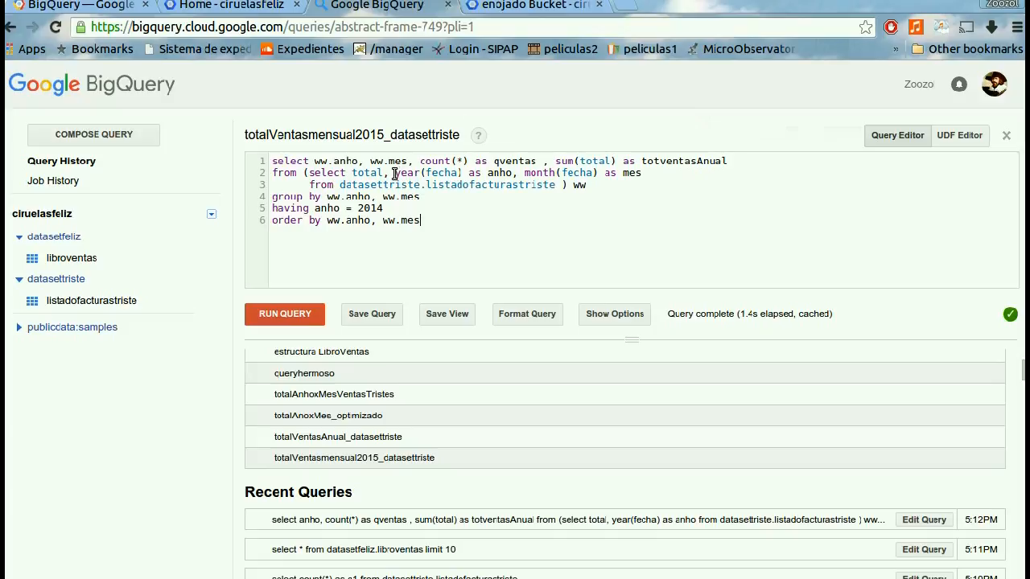
drag(394, 174, 598, 176)
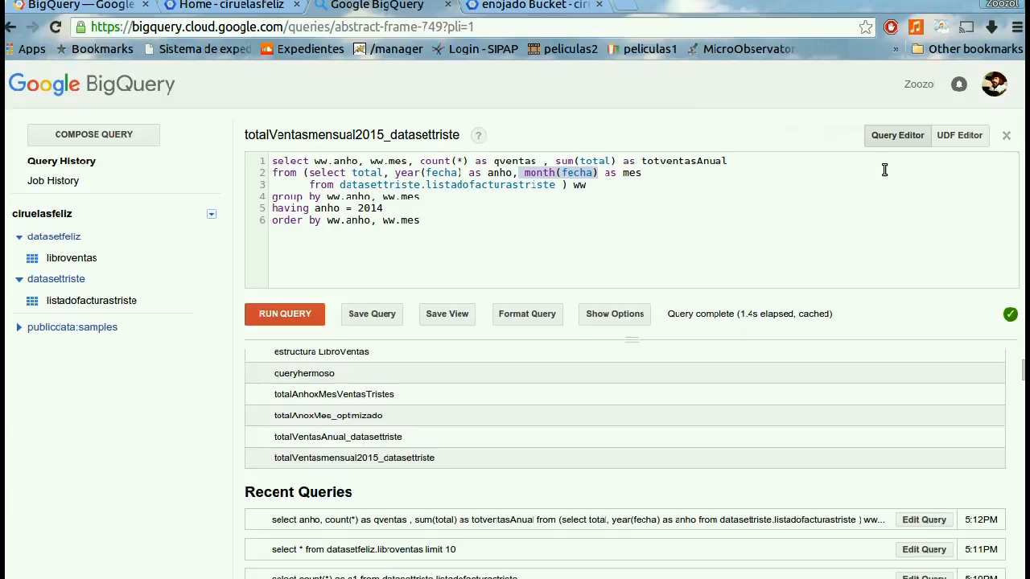
click(268, 323)
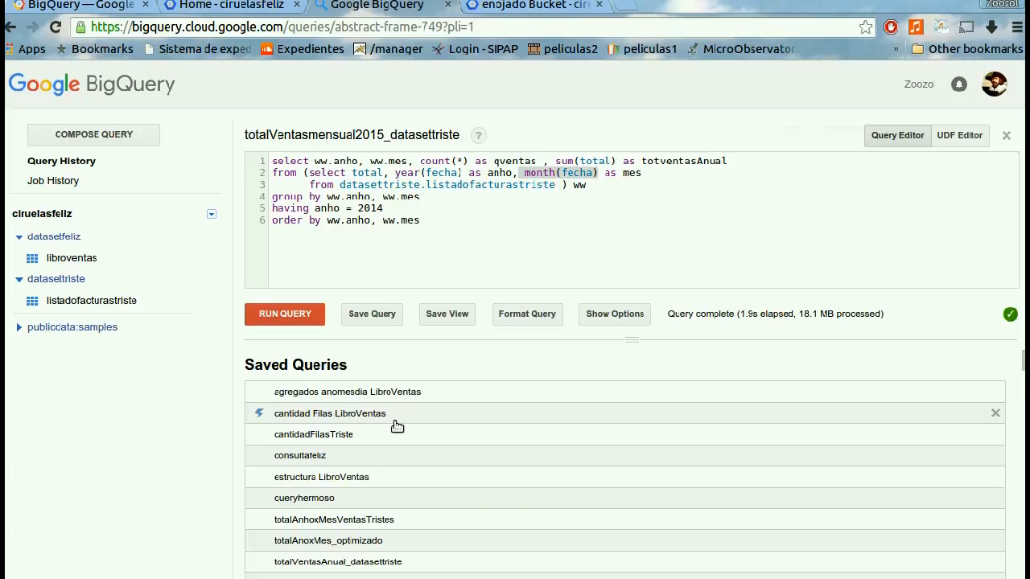
Load the saved query totalAnhoxMesVentasTristes, look through its code and copy the entire query text
scroll(395, 432, down, 1)
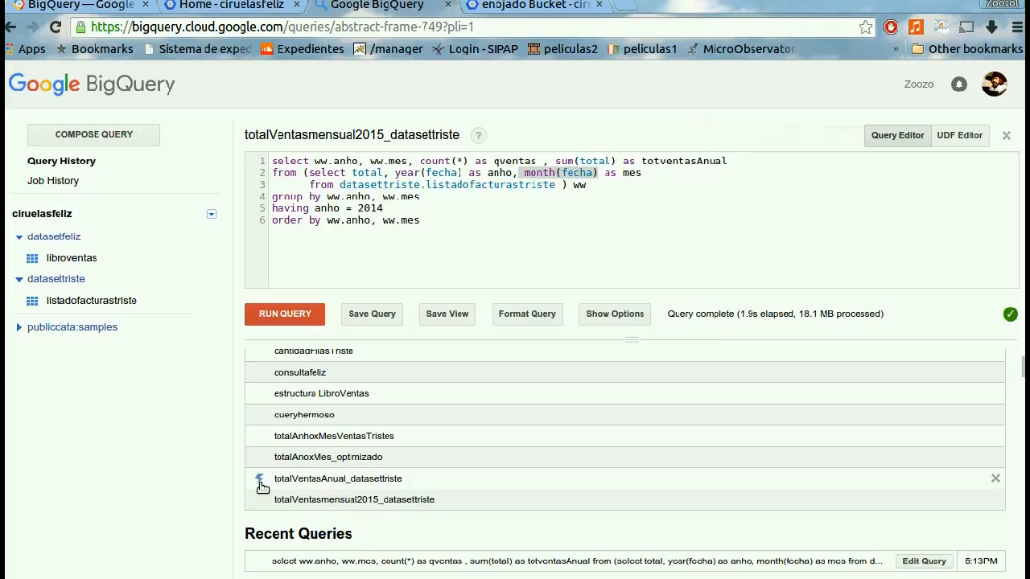
click(262, 439)
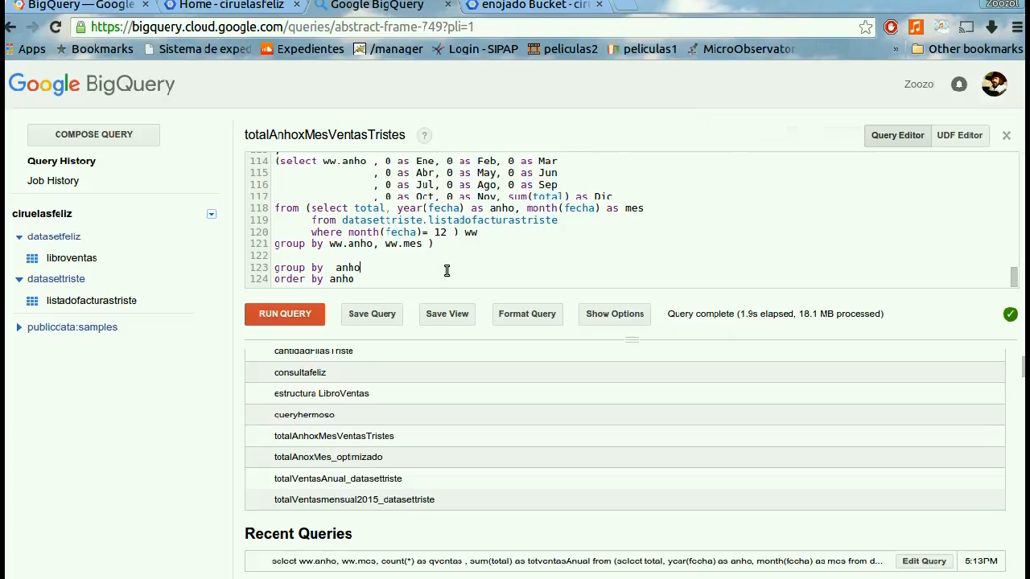
scroll(446, 270, up, 15)
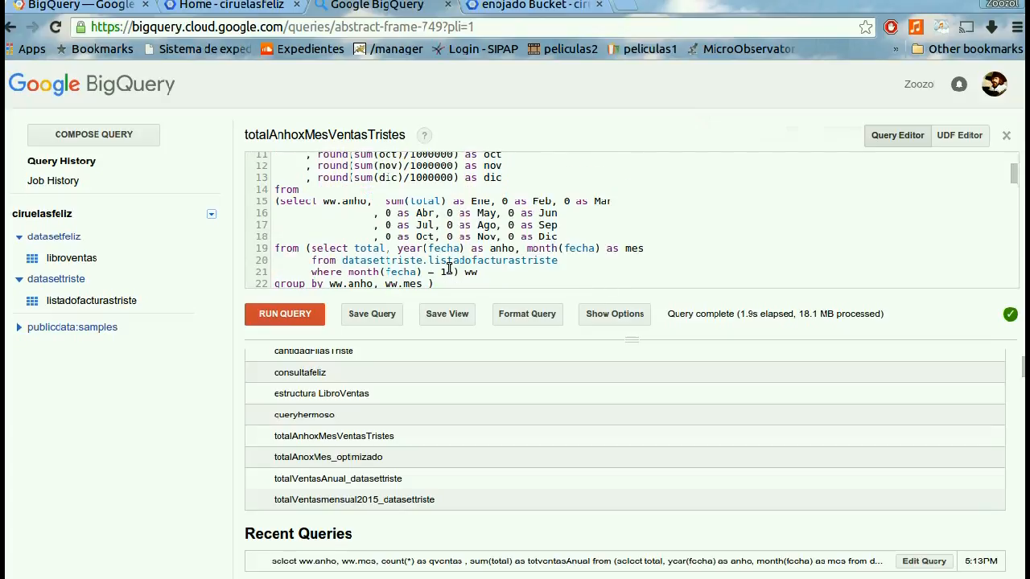
scroll(449, 270, down, 15)
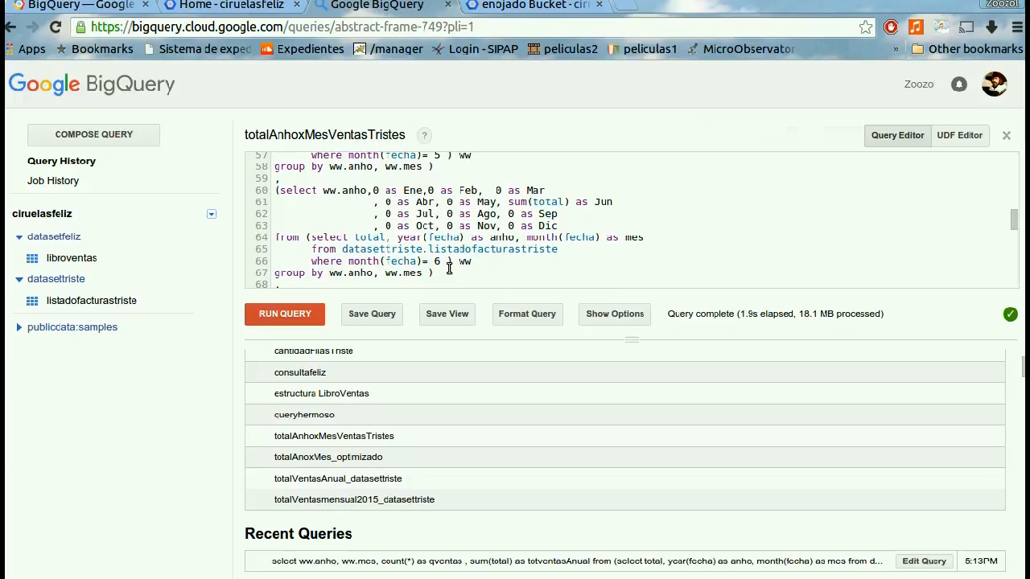
key(ctrl+a)
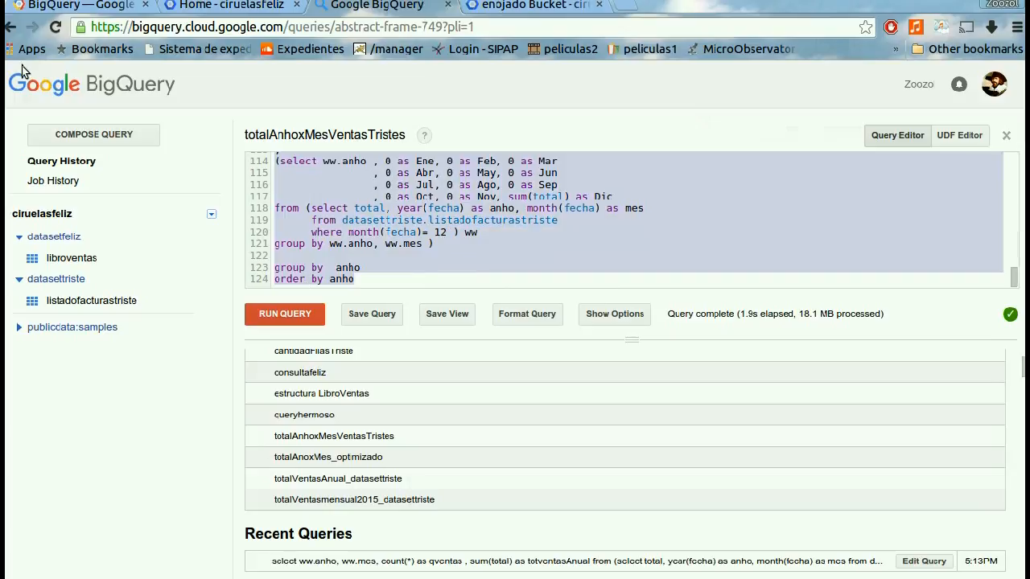
Launch gedit, paste the copied query into a new document and restore the window to a smaller size over BigQuery
key(super)
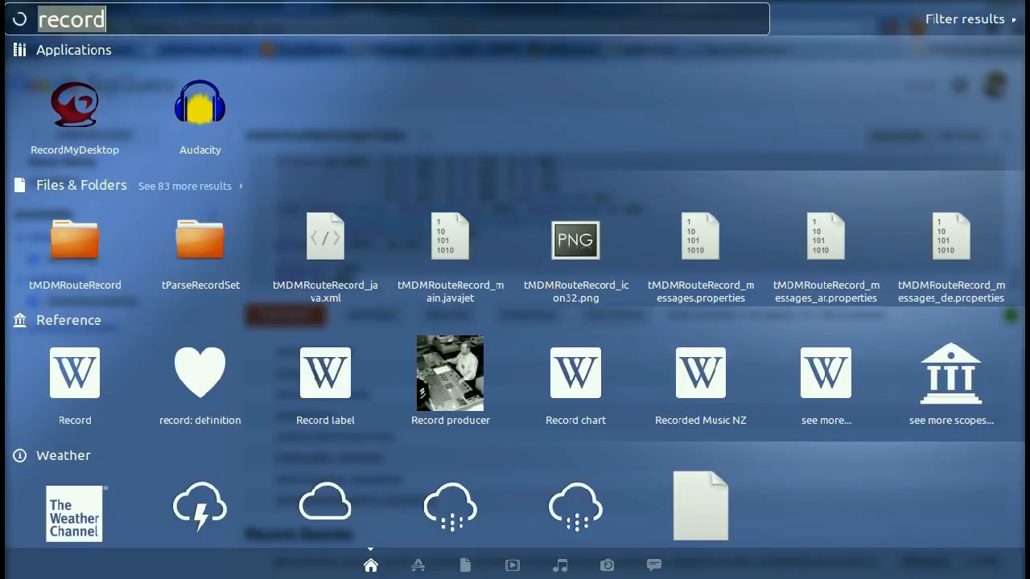
text(gedit)
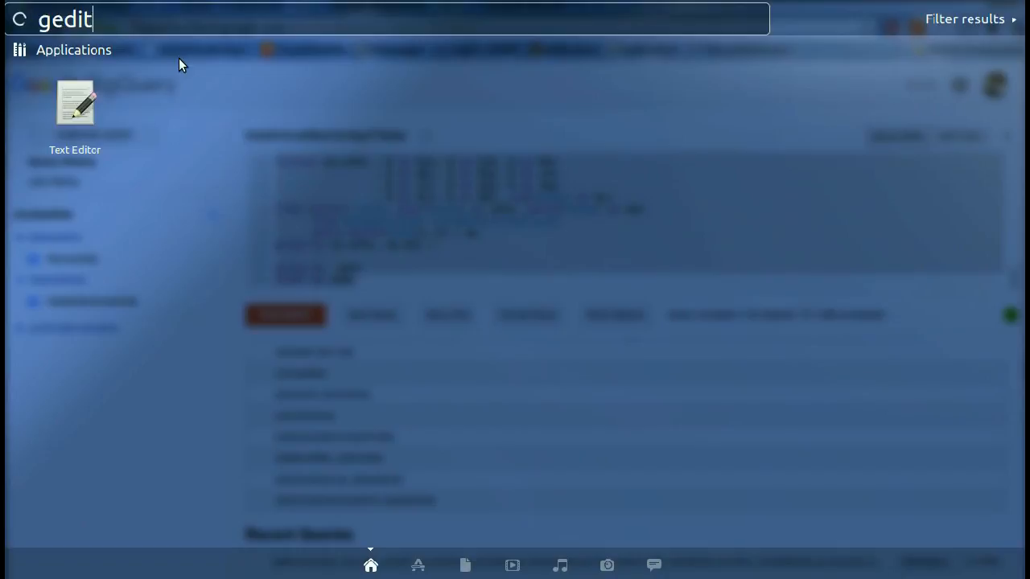
key(Return)
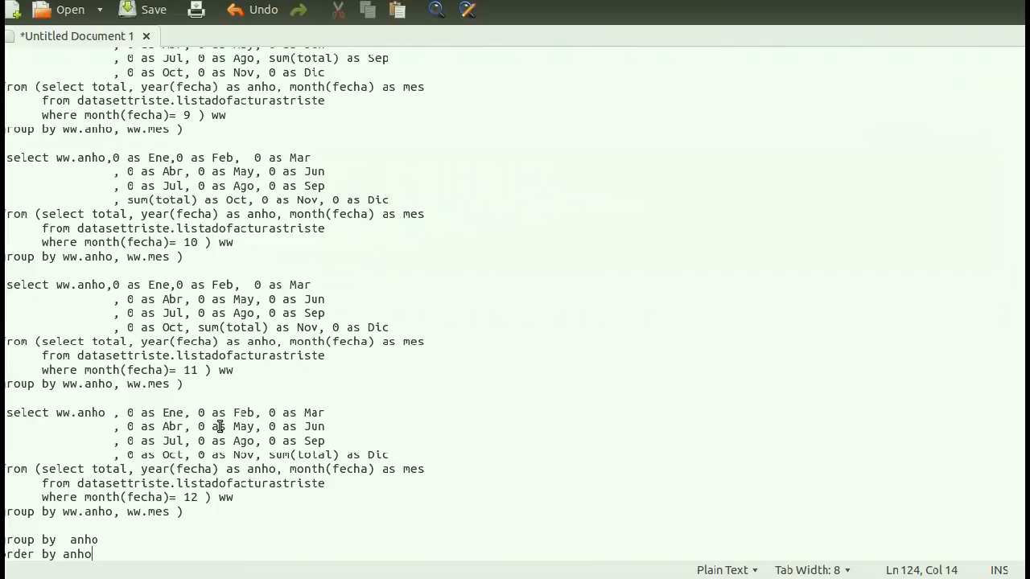
click(234, 412)
double_click(546, 2)
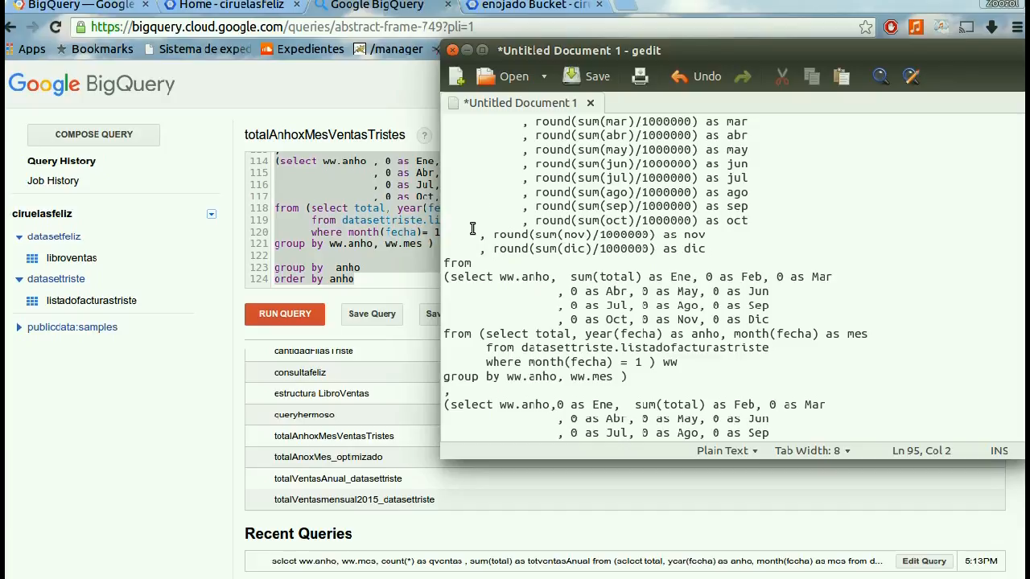
Examine the query's monthly blocks by highlighting the full month 1 block and the inner selects for months 12 and 11
drag(445, 276, 628, 377)
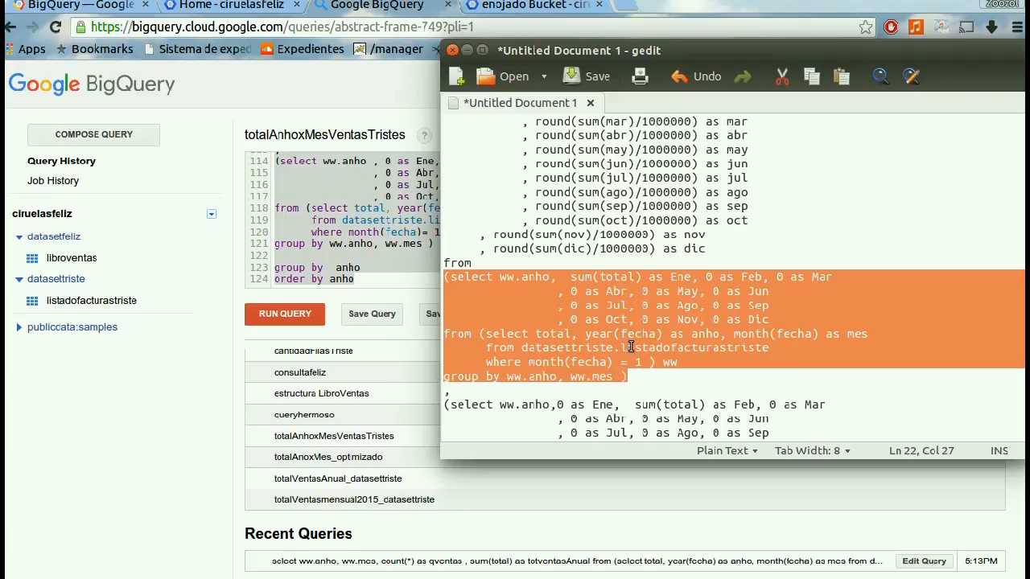
scroll(619, 342, down, 15)
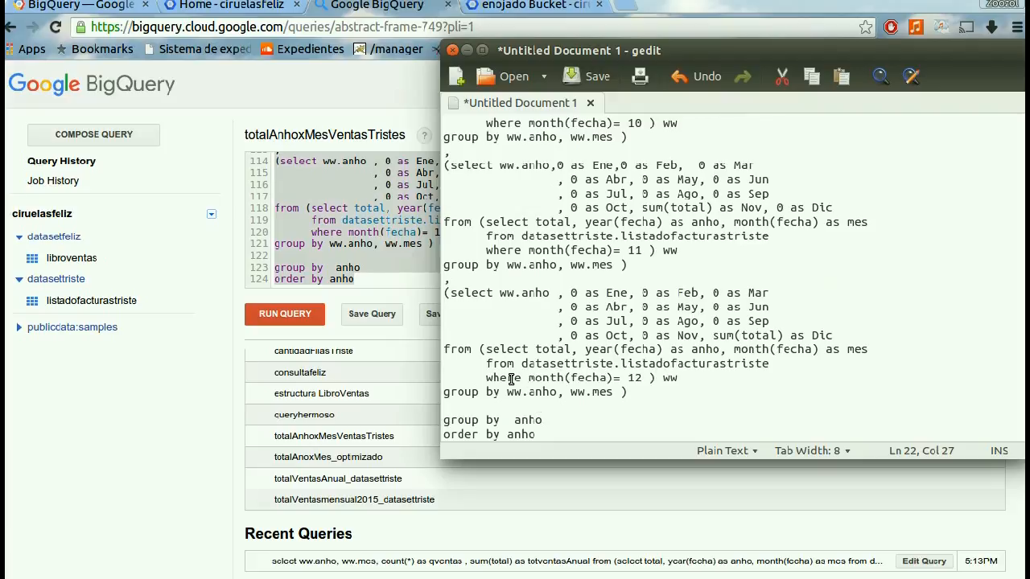
drag(487, 350, 636, 356)
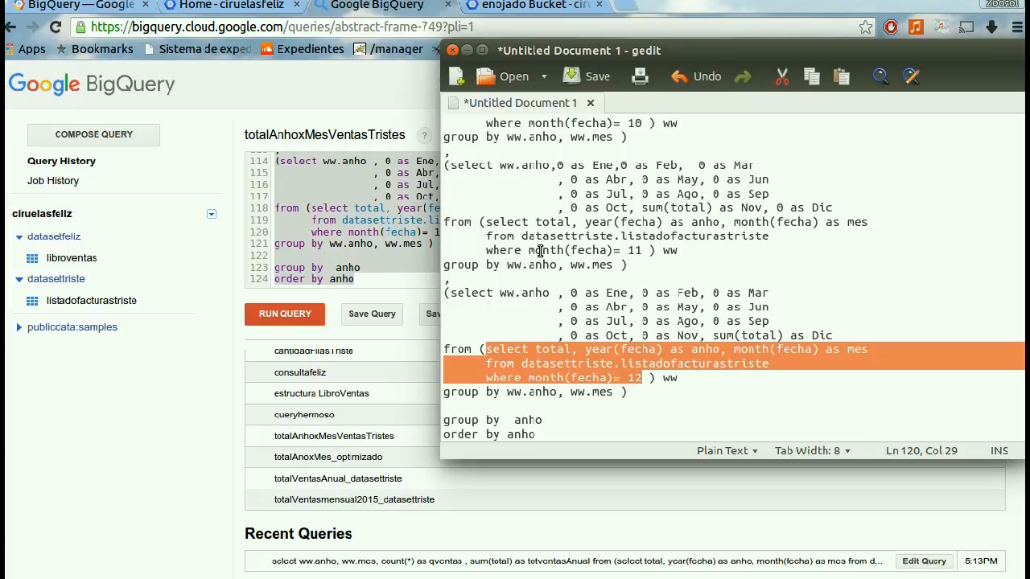
drag(487, 222, 642, 251)
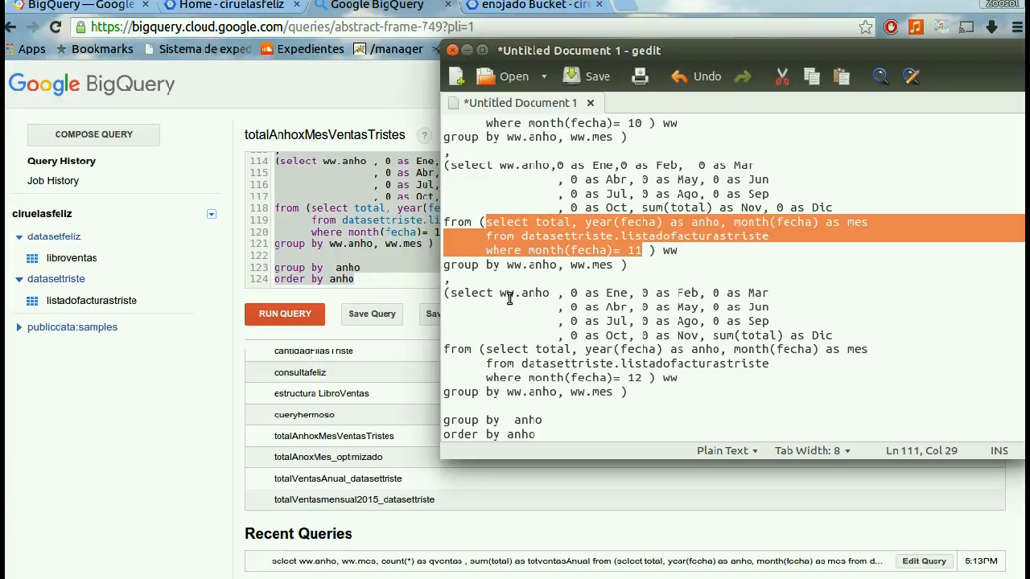
Review the opening select list and month 1 block of the pasted query in gedit, and run totalAnhoxMesVentasTristes in BigQuery
scroll(576, 379, up, 10)
scroll(576, 379, up, 3)
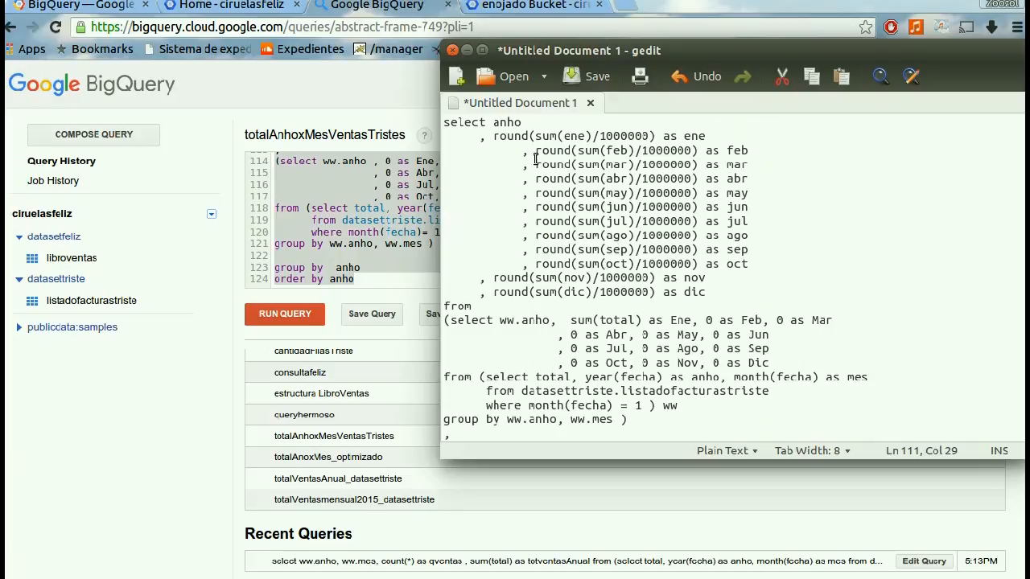
click(282, 312)
click(282, 314)
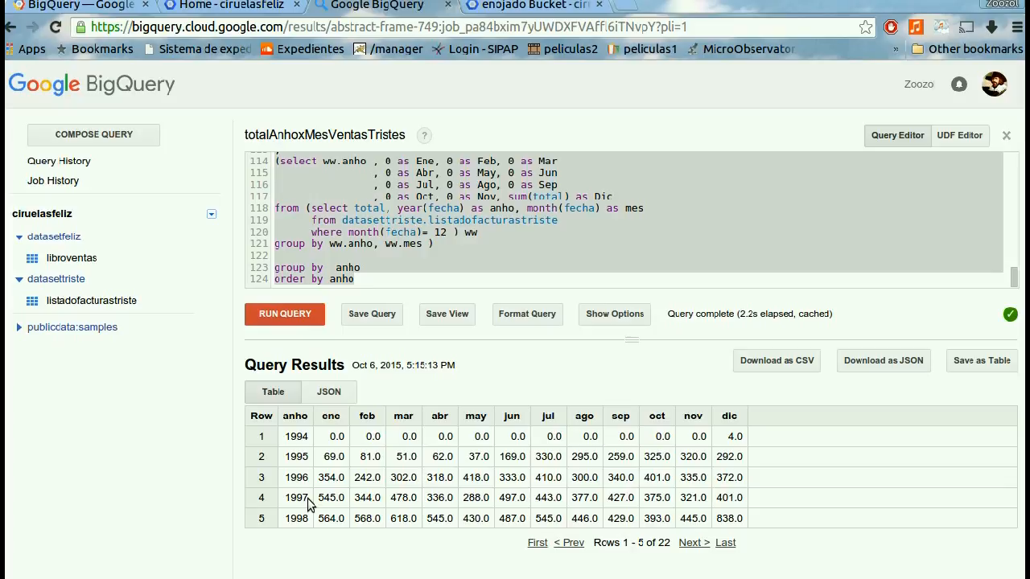
Load the saved query totalAnoxMes_optimizado and copy its full text into a second new gedit document
click(80, 161)
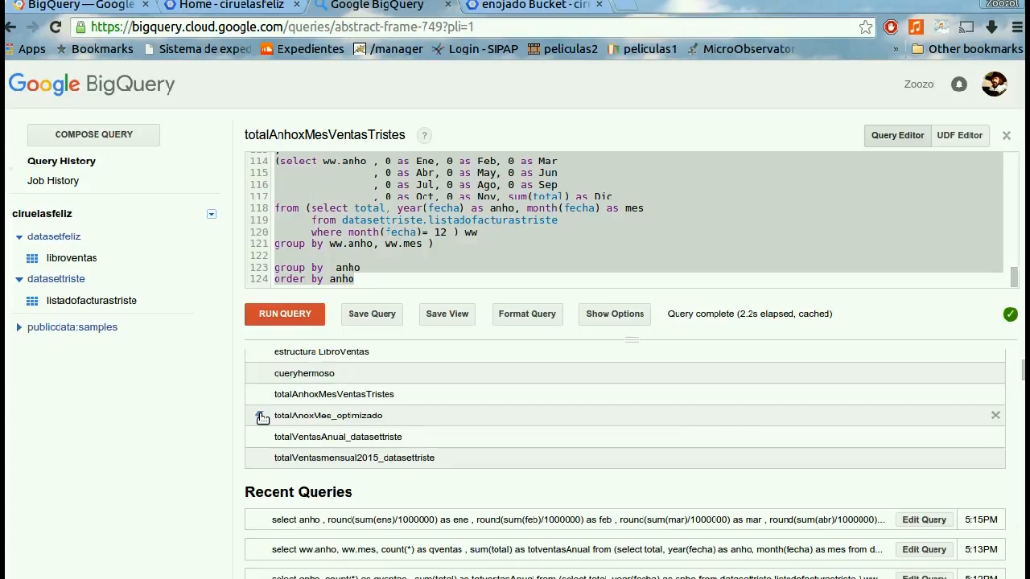
click(262, 418)
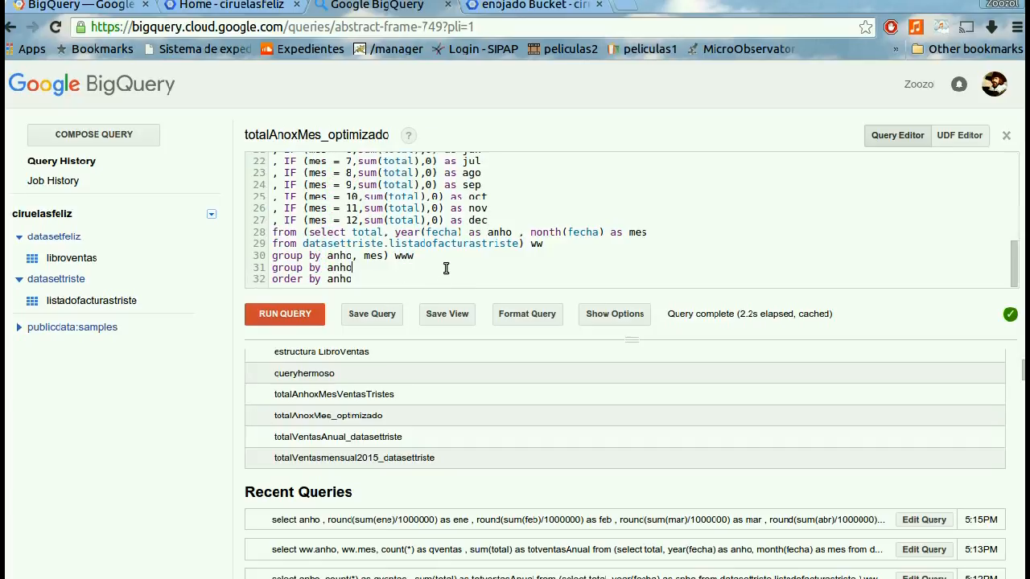
key(alt+Tab)
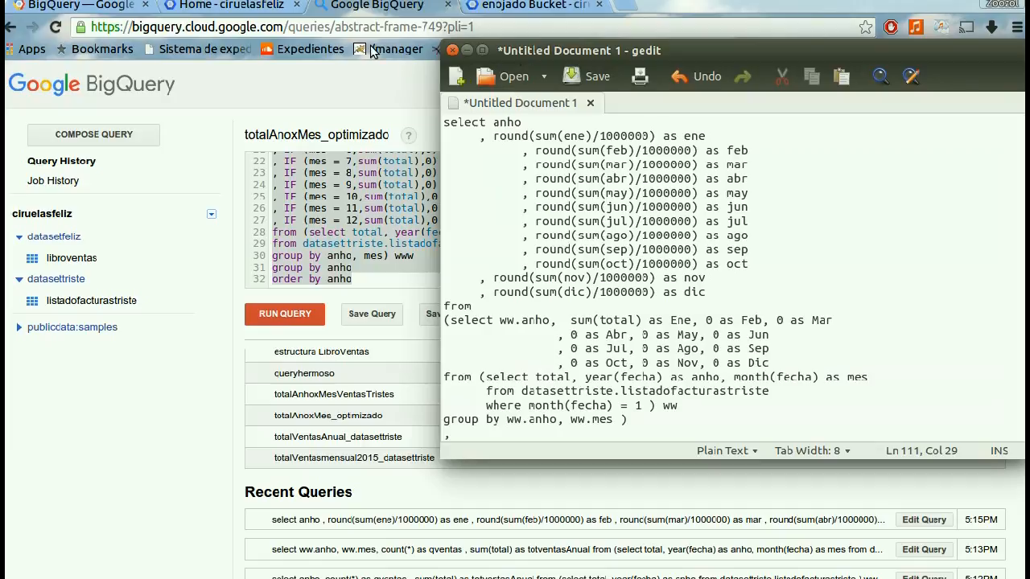
click(33, 0)
click(34, 7)
key(ctrl+v)
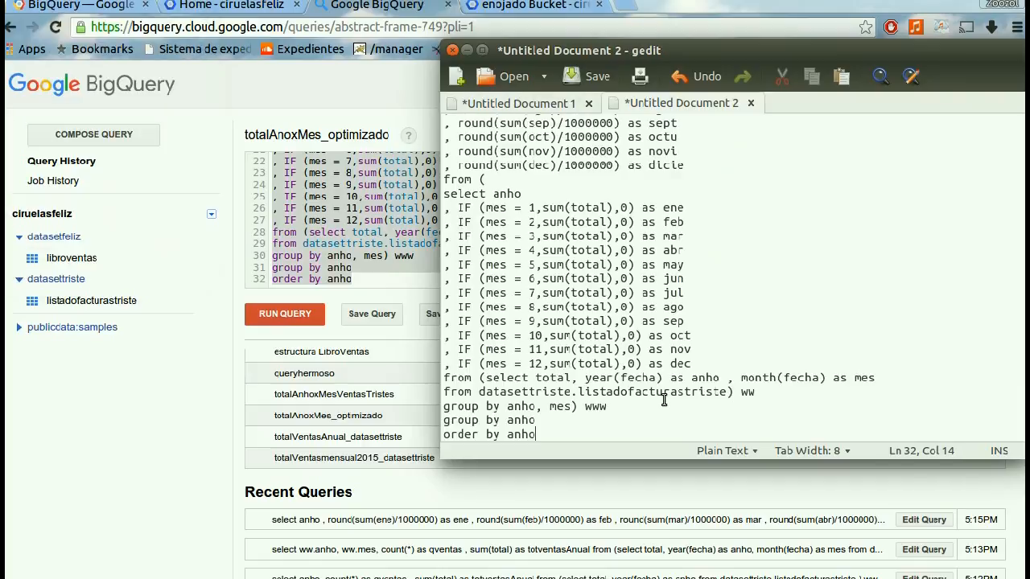
Look through the optimized query's rounded sums and monthly IF columns in gedit, and run it in BigQuery
click(664, 400)
scroll(664, 400, up, 3)
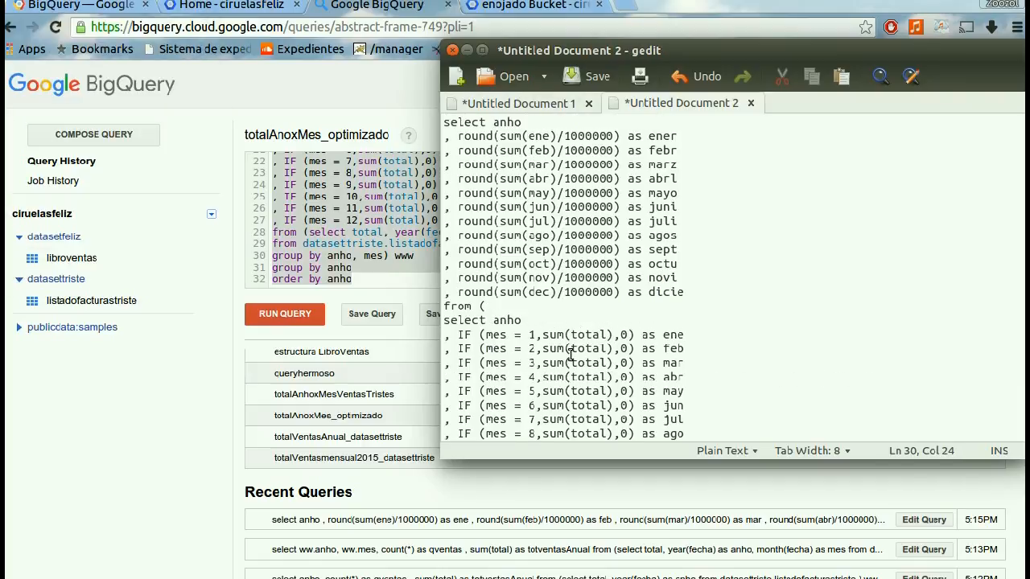
scroll(568, 346, down, 3)
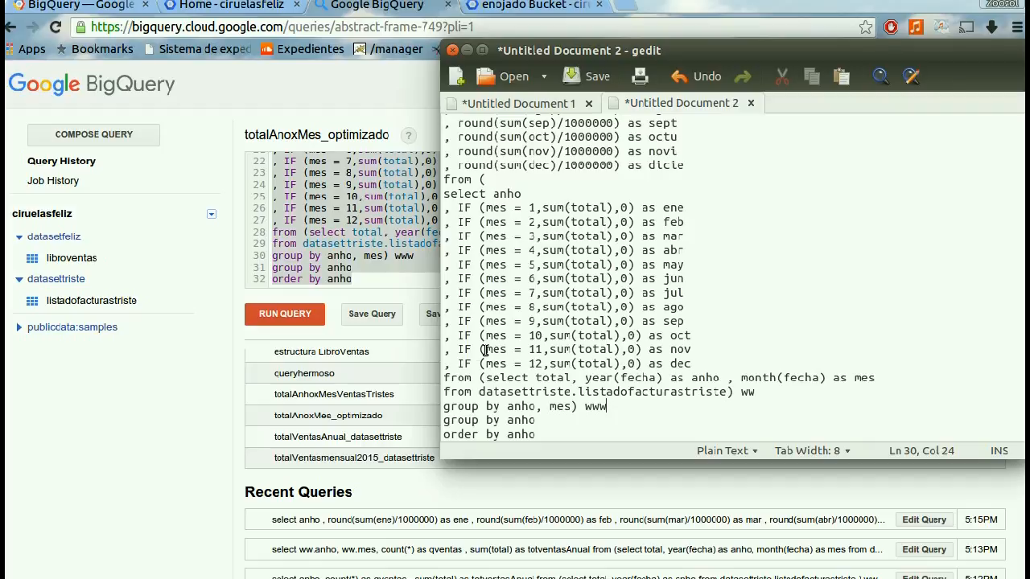
click(646, 351)
click(284, 316)
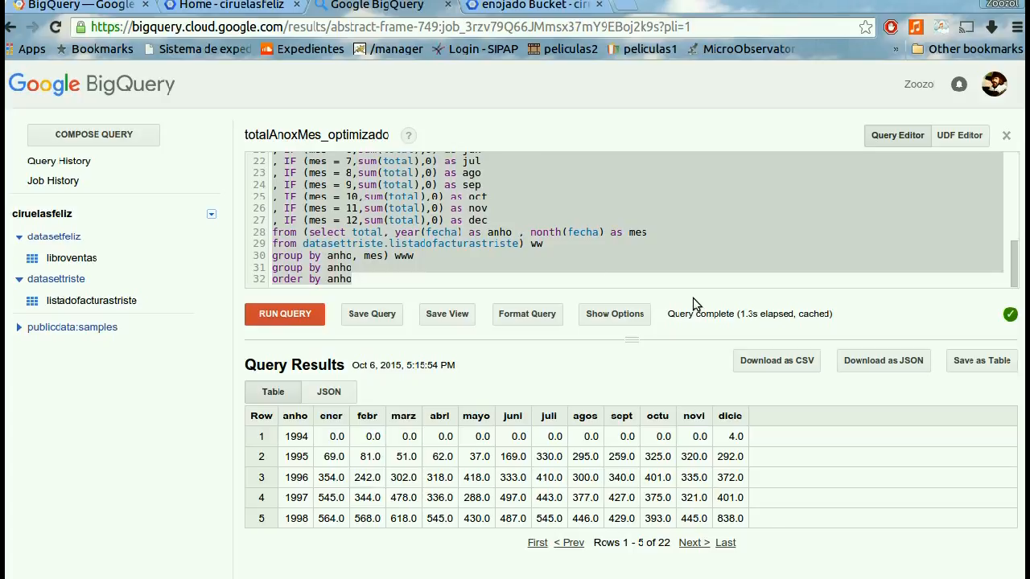
click(531, 271)
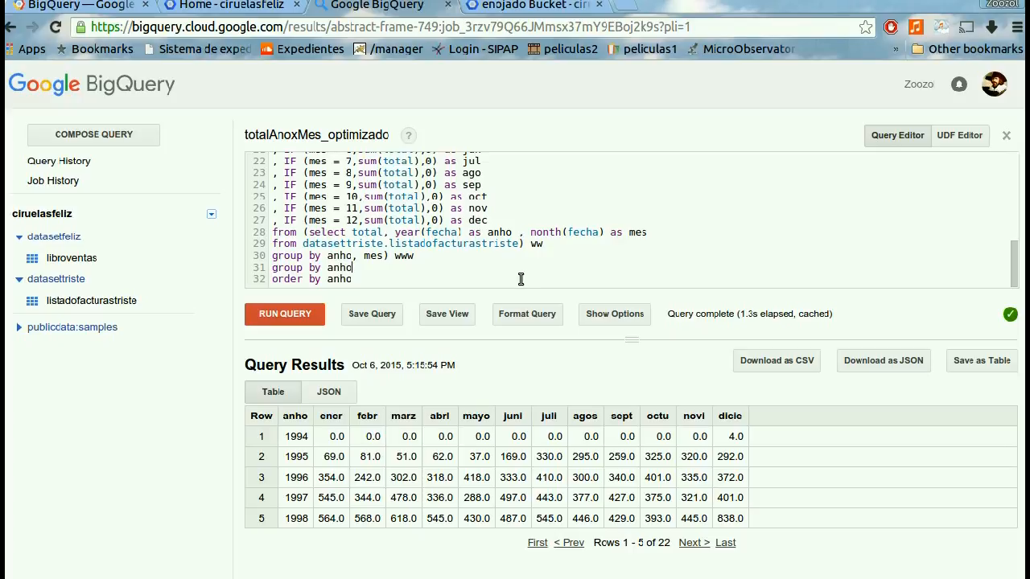
scroll(521, 280, up, 3)
scroll(521, 279, down, 3)
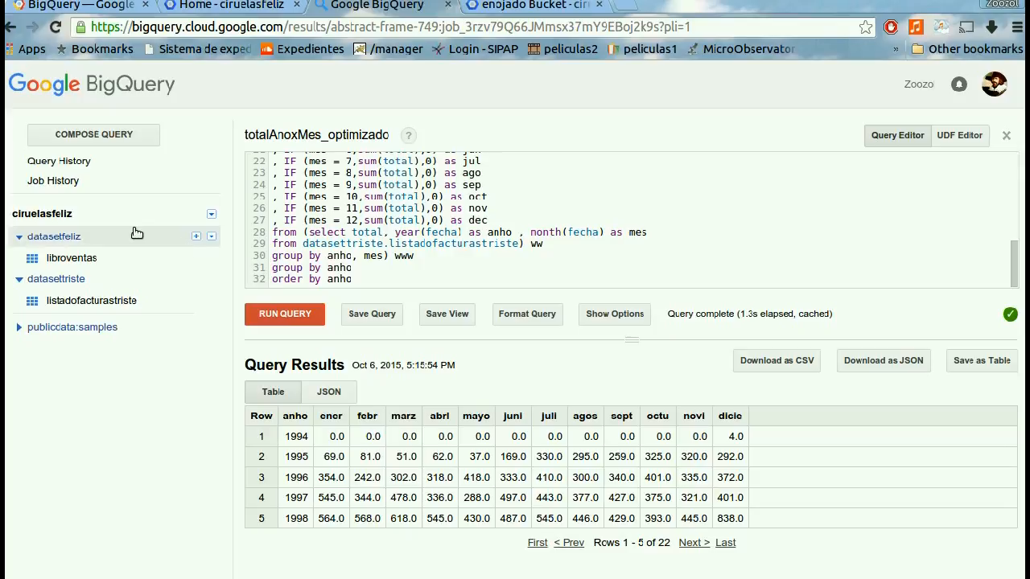
Load and run the saved query totalVentasmensual2015_datasettriste, and load queryhermoso from the saved queries
click(60, 161)
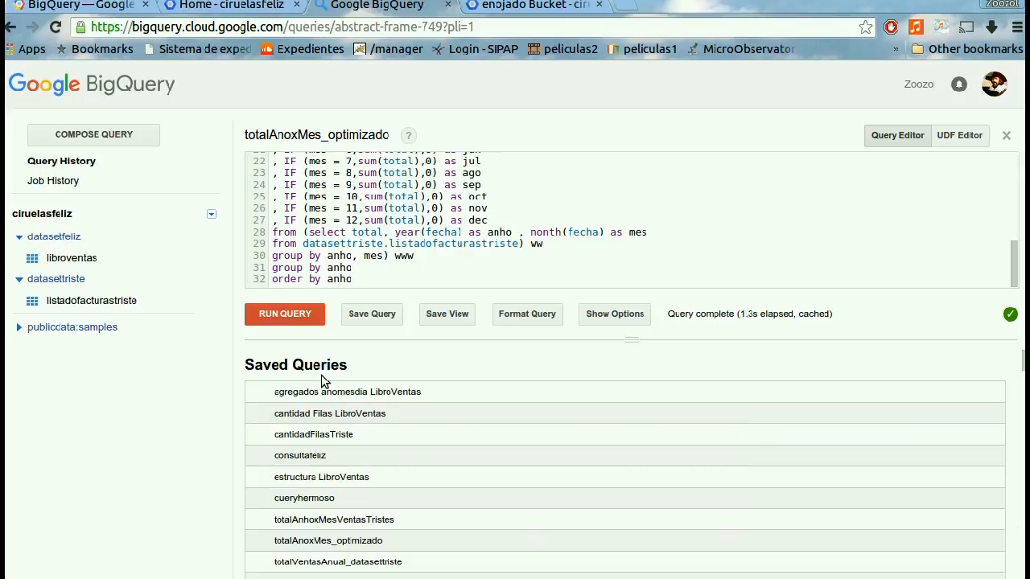
scroll(259, 417, down, 3)
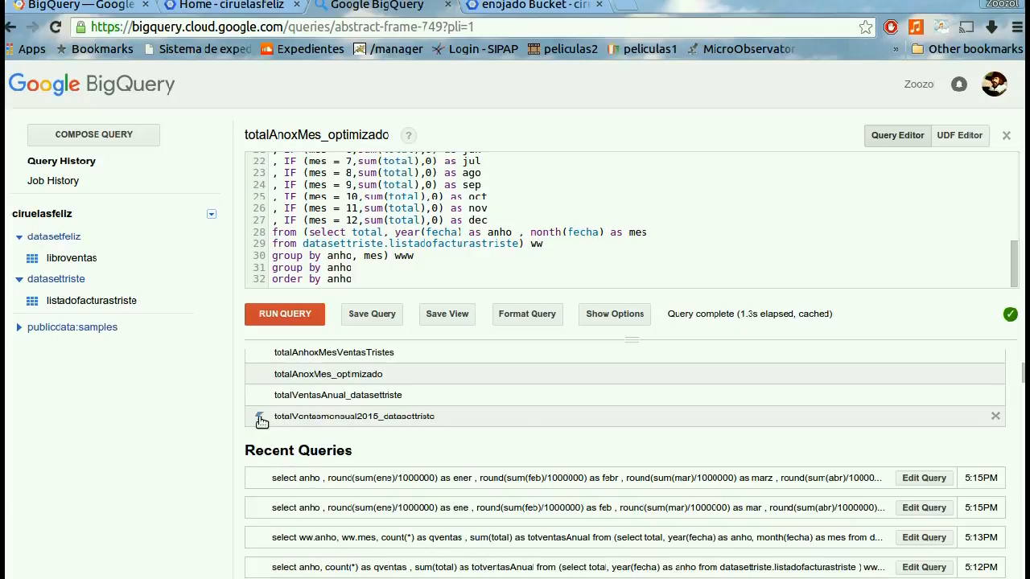
click(259, 419)
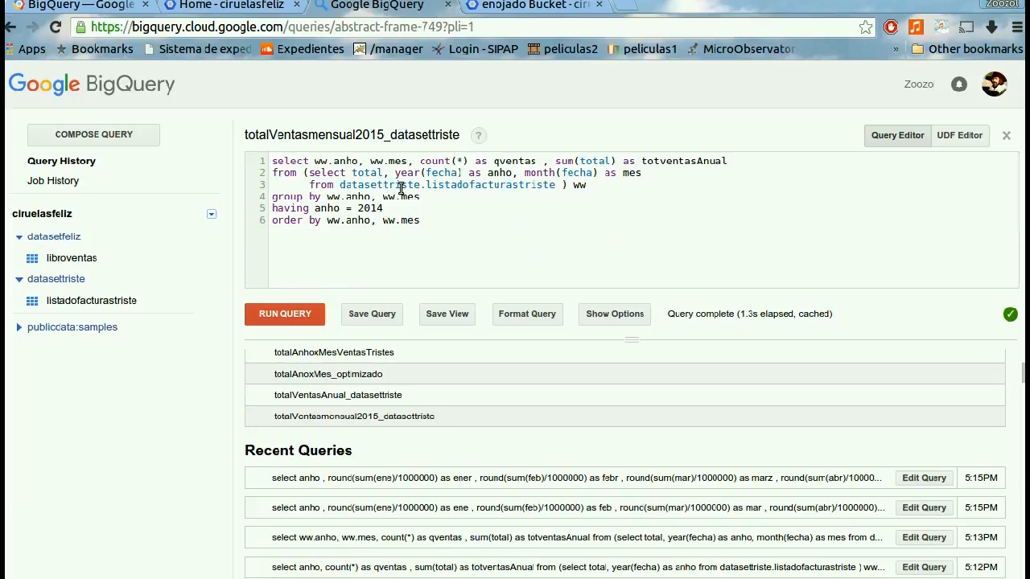
click(306, 317)
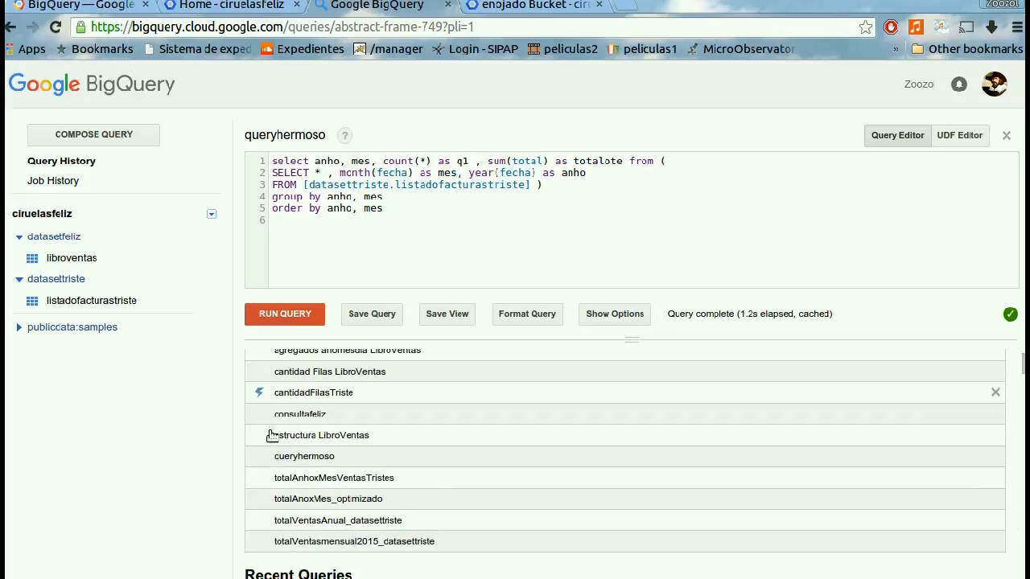
scroll(271, 435, down, 2)
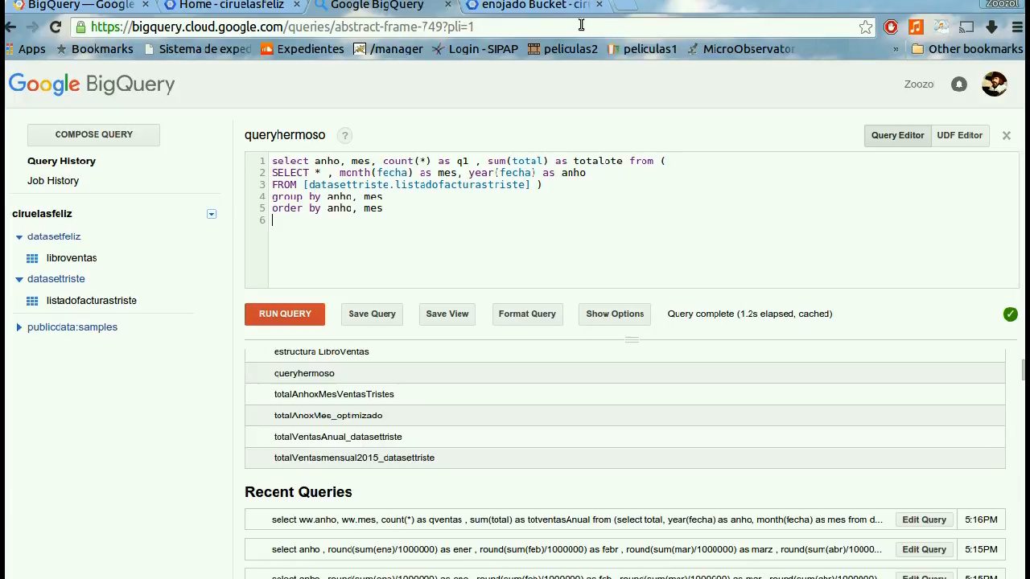
Search the web for bigquery FLATTEN, open the BigQuery Query Reference and highlight ROLLUP in the GROUP BY clause syntax
click(626, 7)
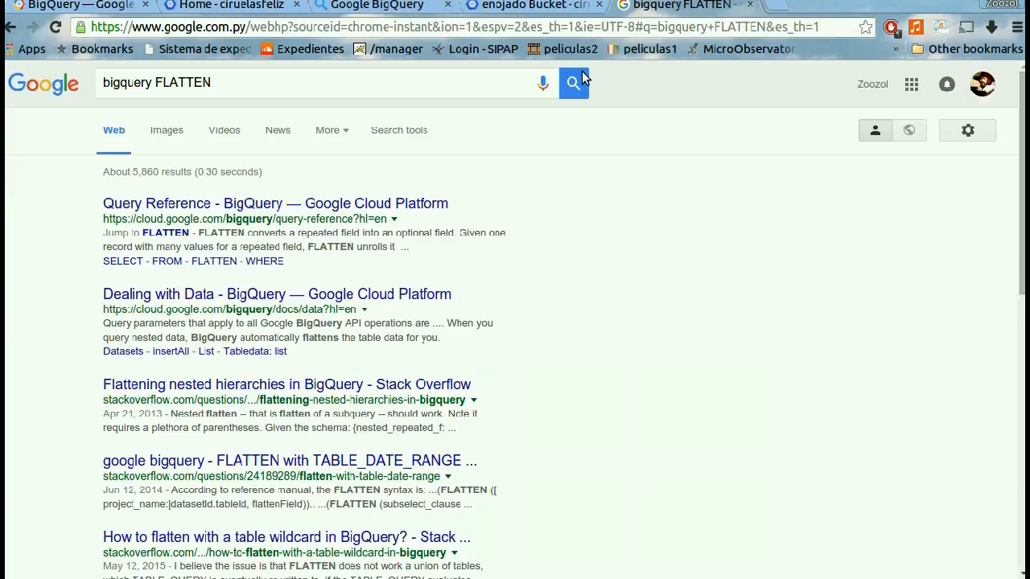
click(256, 205)
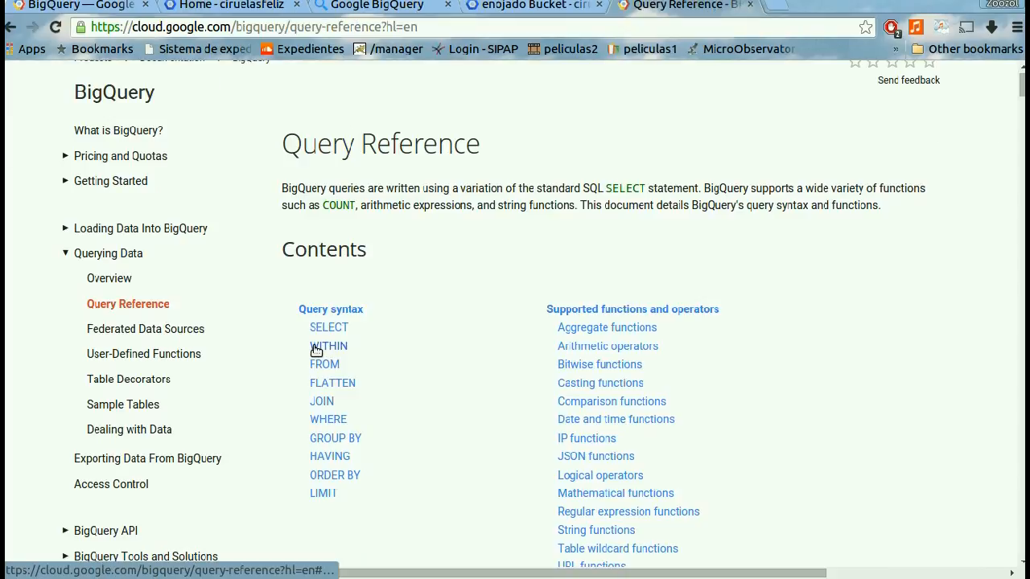
click(344, 349)
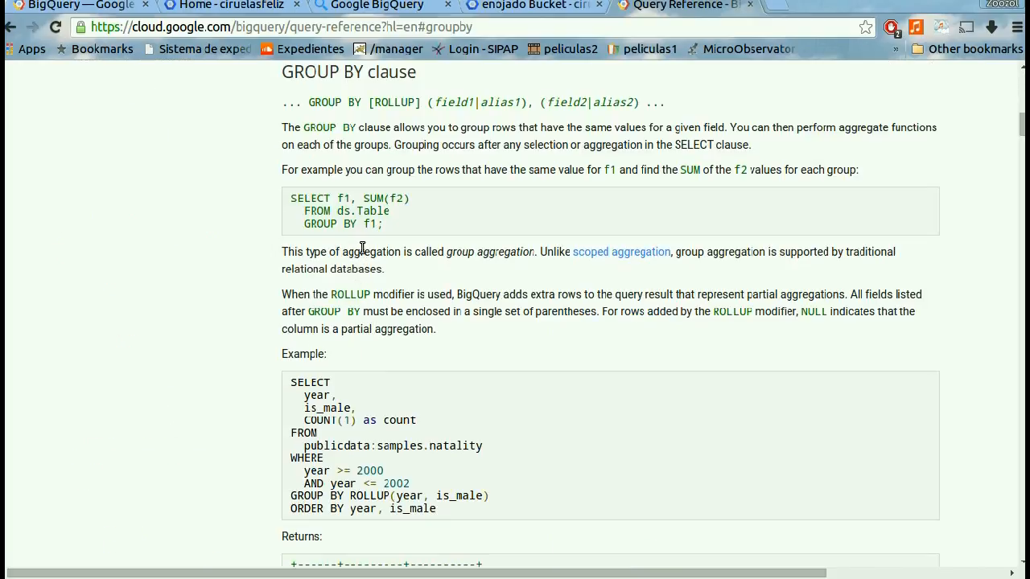
double_click(382, 100)
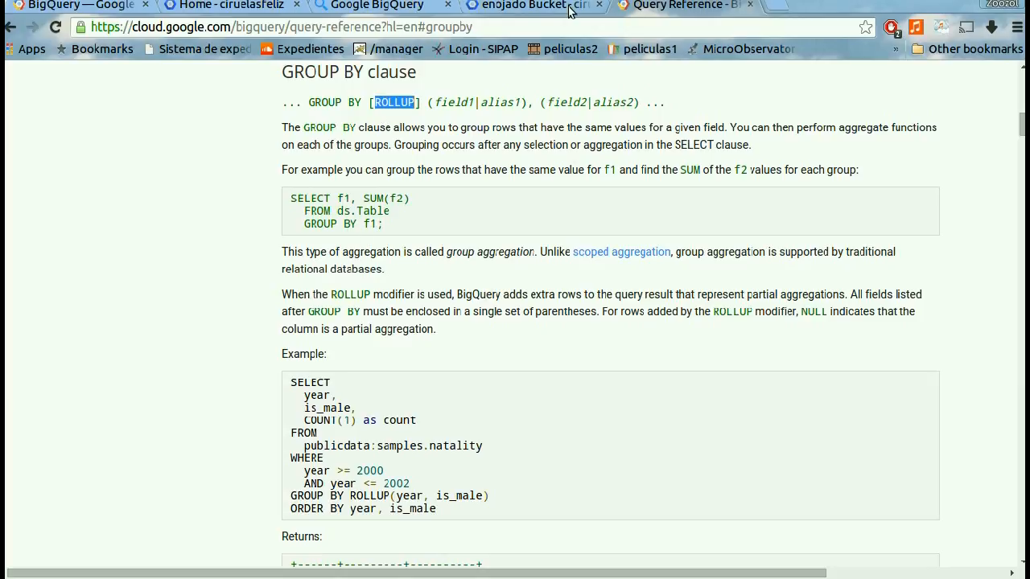
click(569, 8)
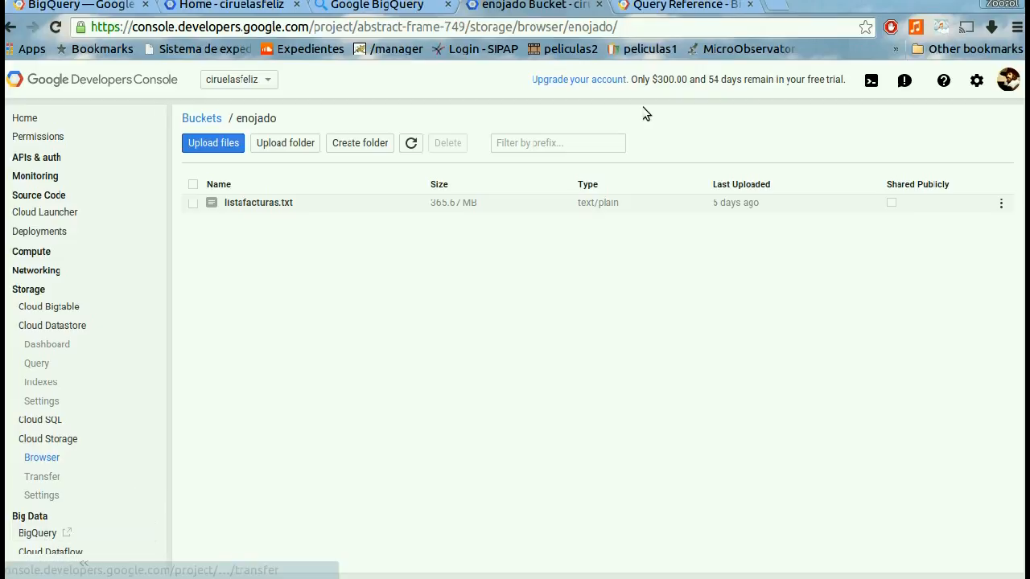
Search for google sheets in a new browser tab, open Google Sheets and create a blank spreadsheet
click(774, 7)
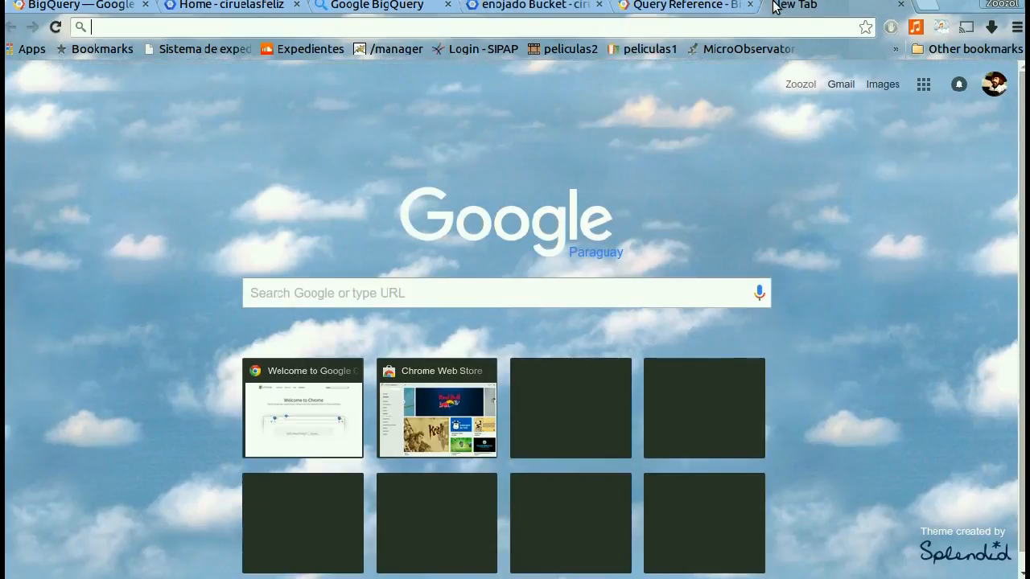
text(goo)
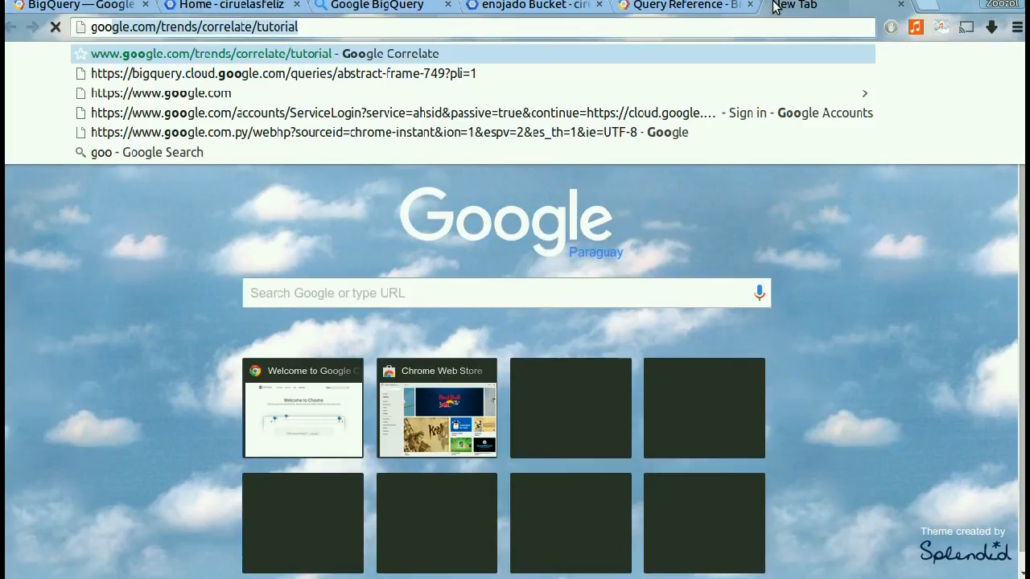
text(gle sheets)
key(Return)
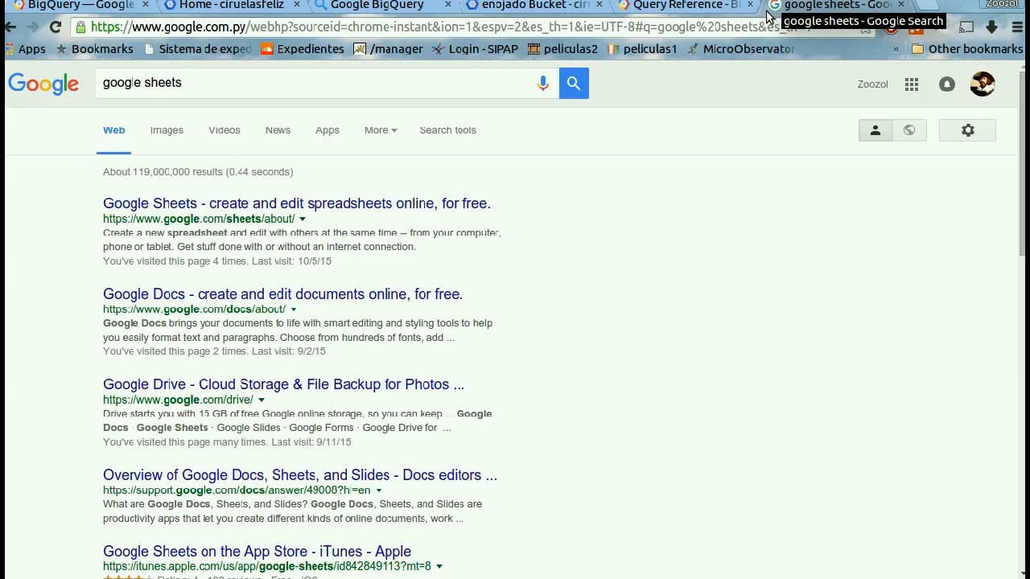
click(276, 211)
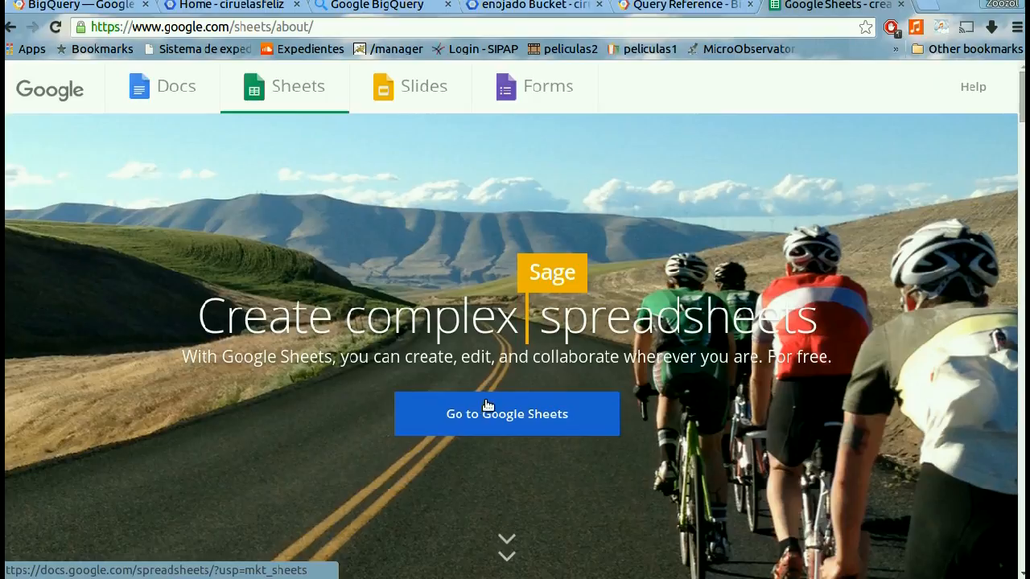
click(487, 410)
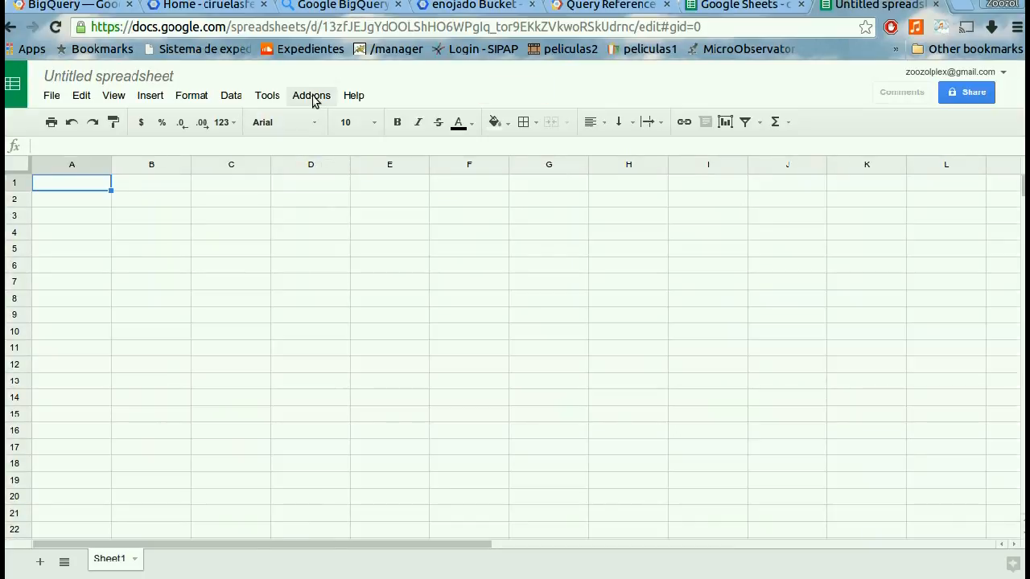
Add and run an OWOX BI BigQuery report using the project ciruelasfeliz and the query totalventasmensual2015
click(311, 97)
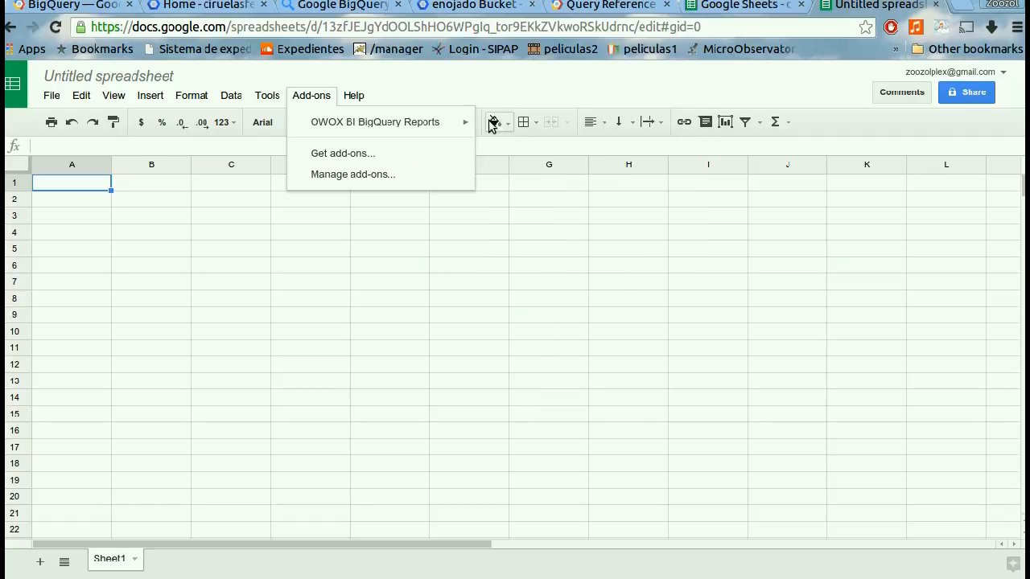
mouse_move(459, 123)
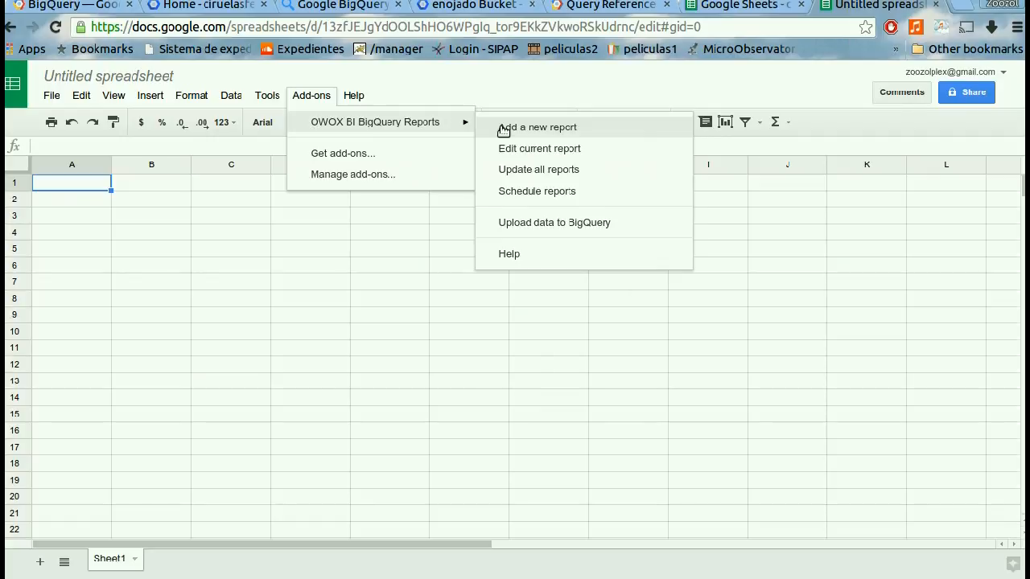
click(503, 128)
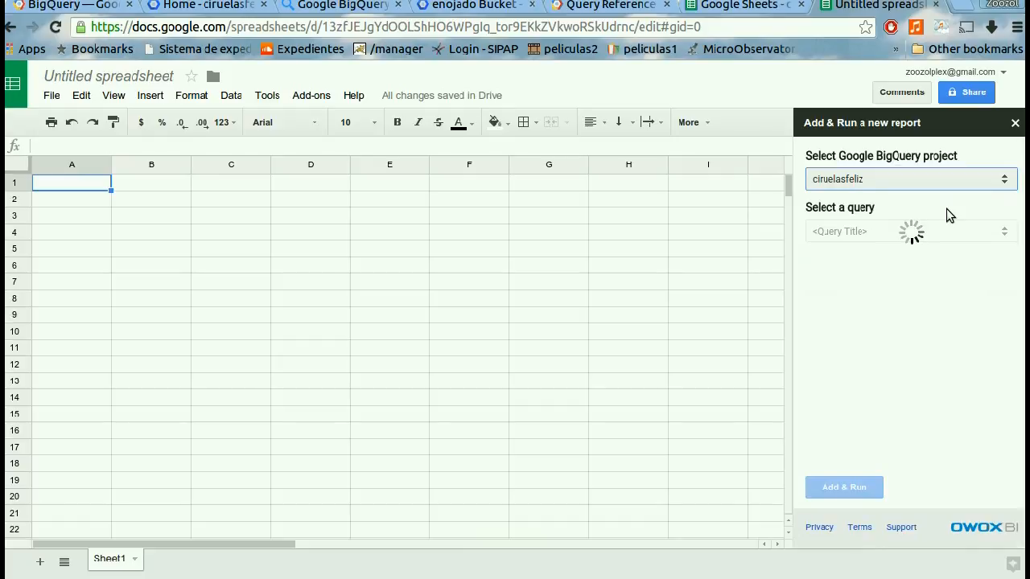
click(998, 233)
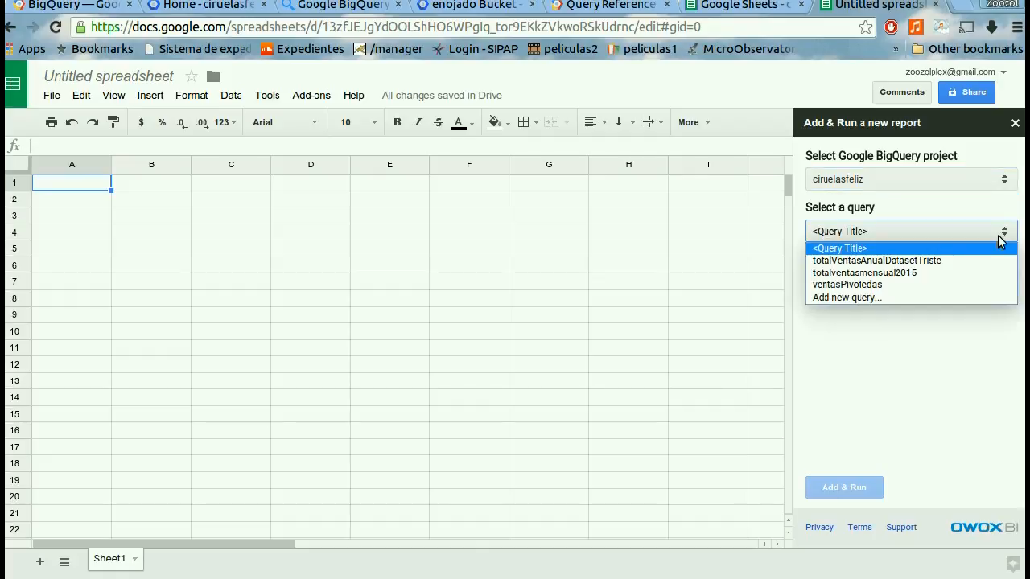
click(891, 274)
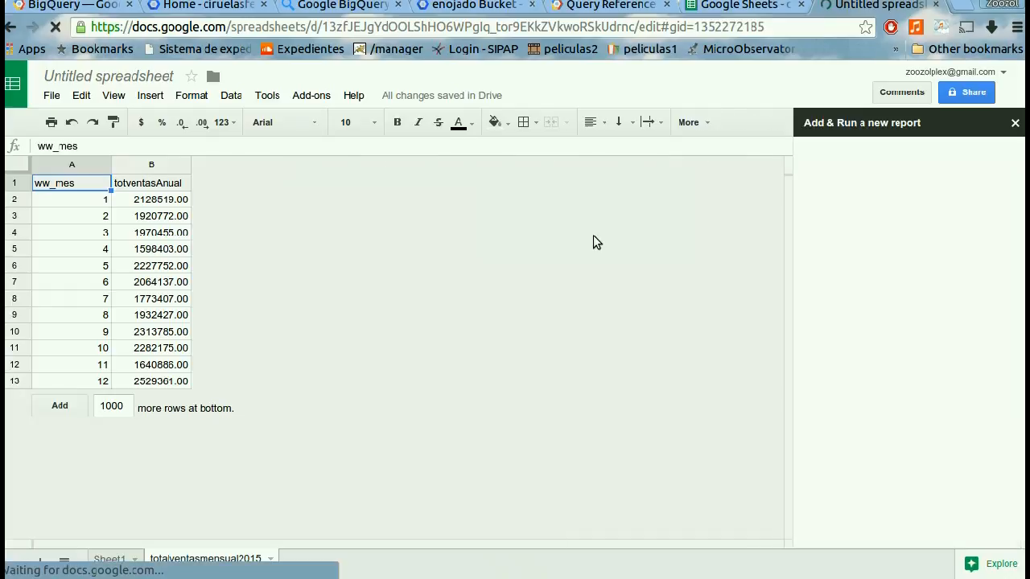
Add and run a second report on another sheet, again using the project ciruelasfeliz and the query totalventasmensual2015
click(957, 181)
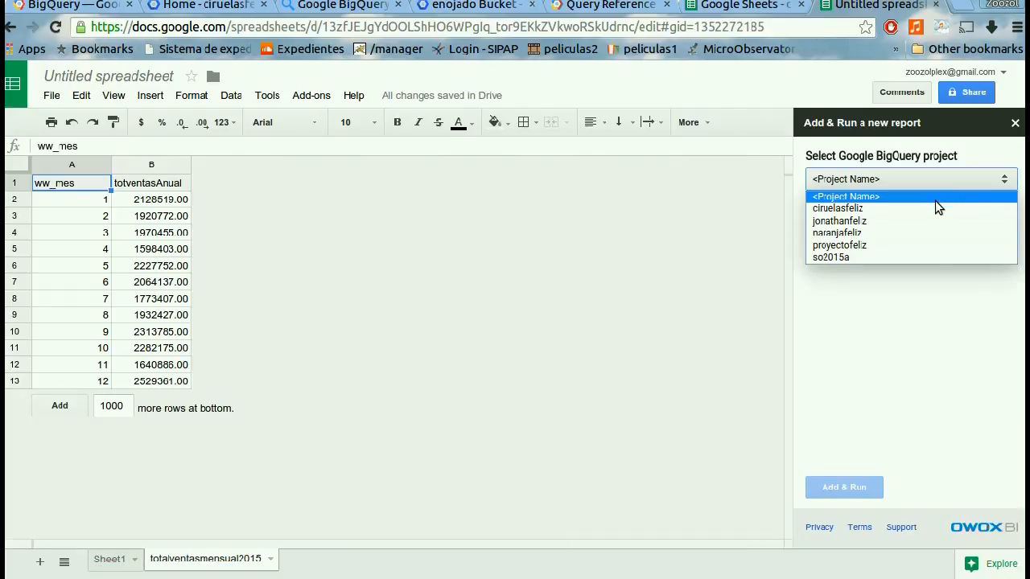
click(931, 207)
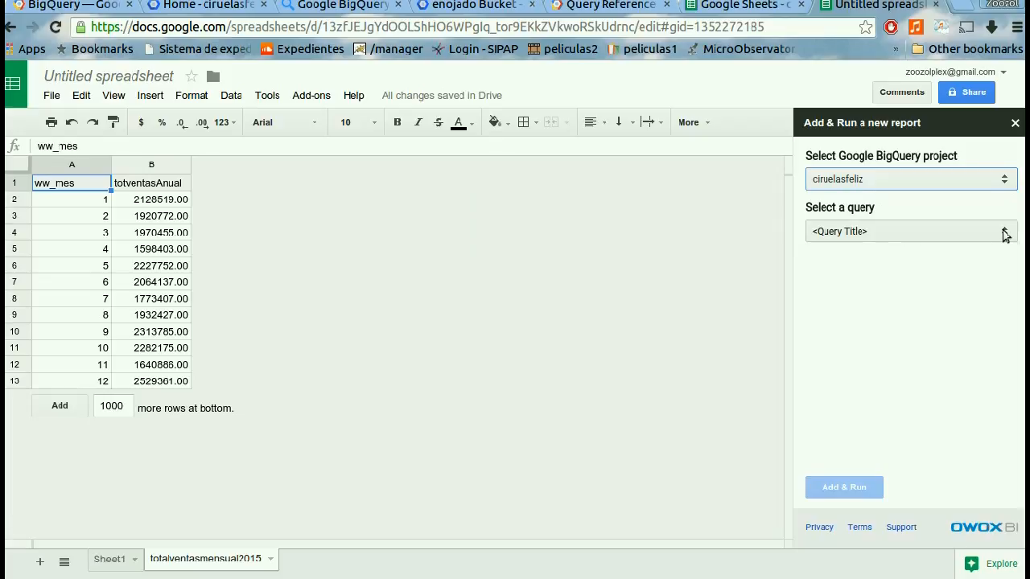
click(1004, 233)
click(869, 271)
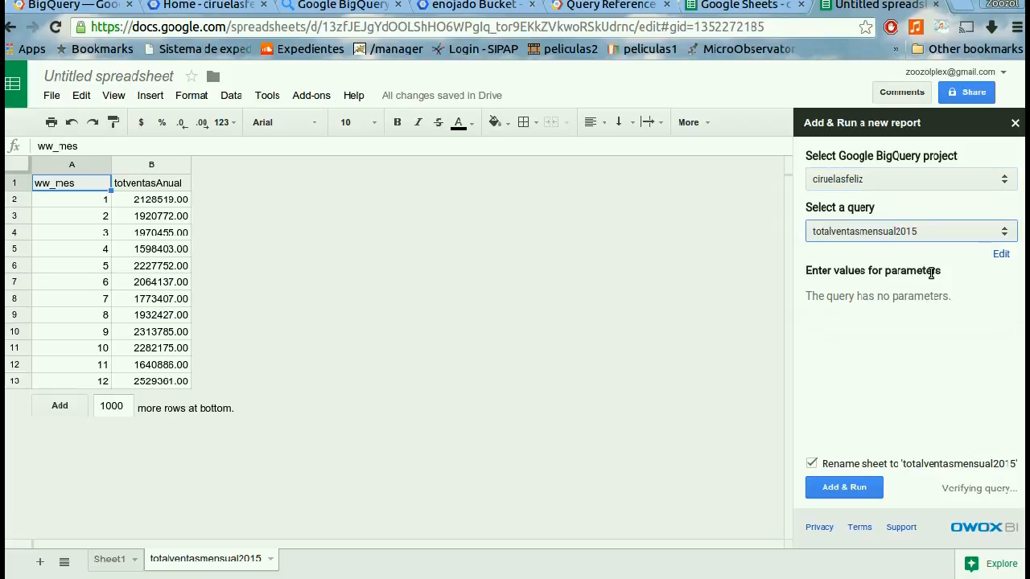
click(832, 489)
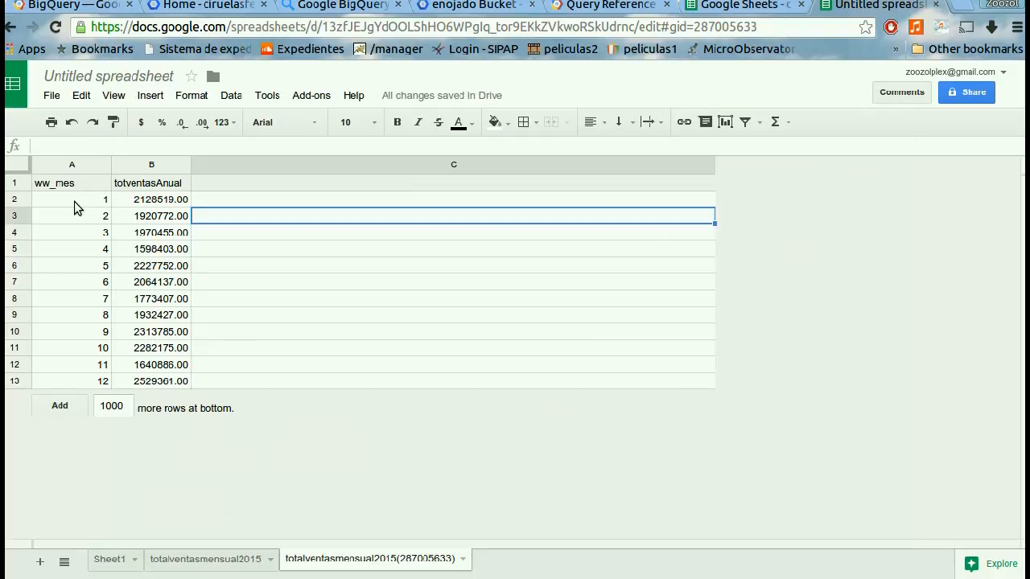
Insert an area chart of totventasAnual vs. ww_mes from A1:B13, shrink it and place it beside the data
drag(74, 185, 134, 386)
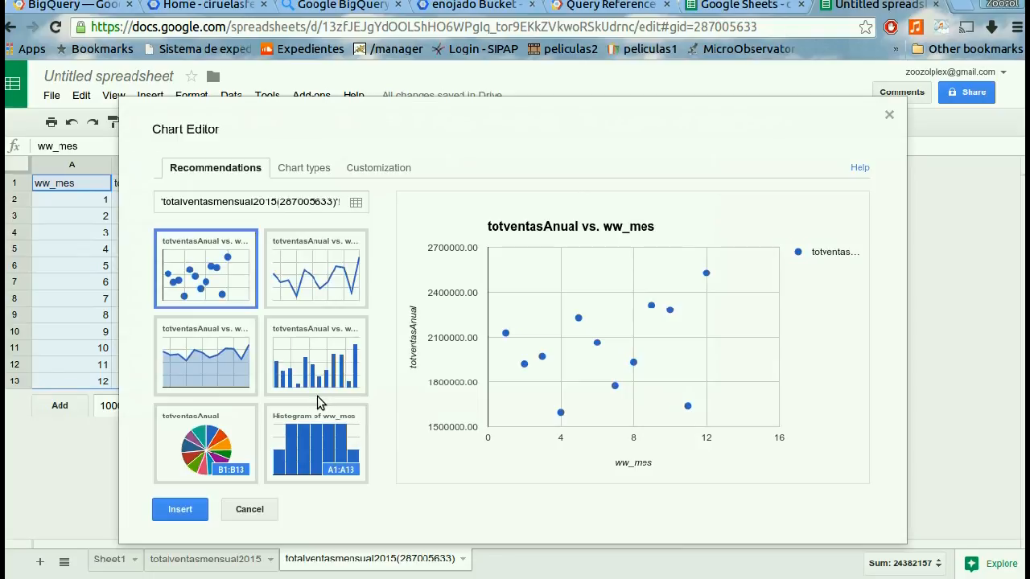
click(203, 391)
click(178, 509)
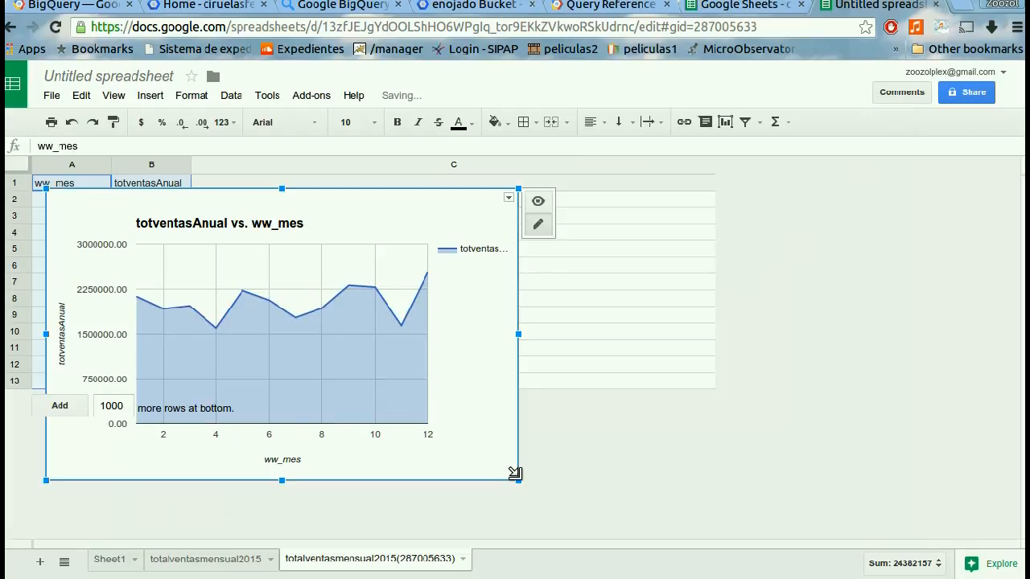
drag(515, 473, 387, 375)
drag(248, 299, 429, 334)
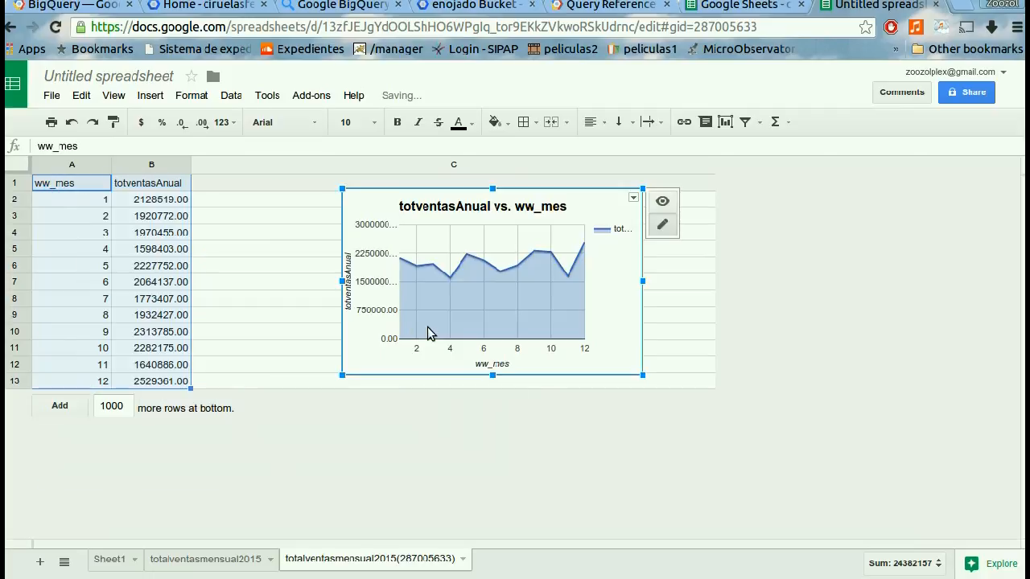
click(289, 340)
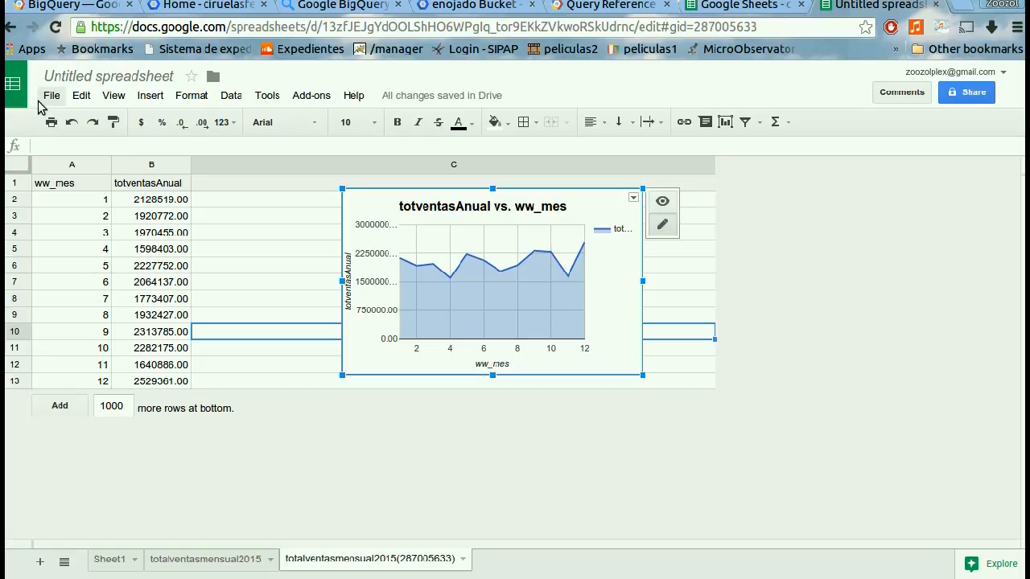
Open the publish-to-web settings for the spreadsheet and choose Web page as the format for the entire document
click(81, 95)
mouse_move(51, 95)
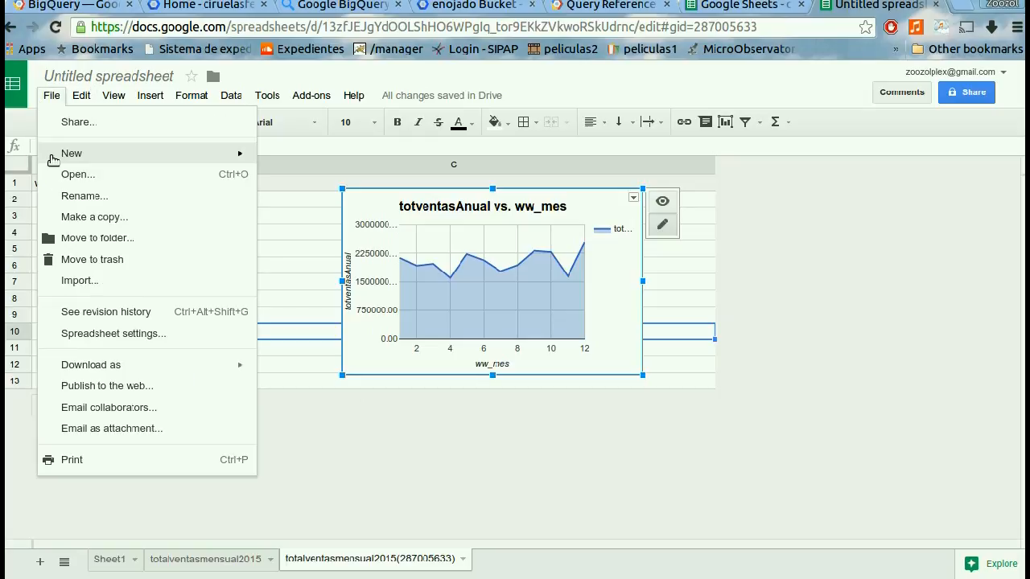
click(78, 392)
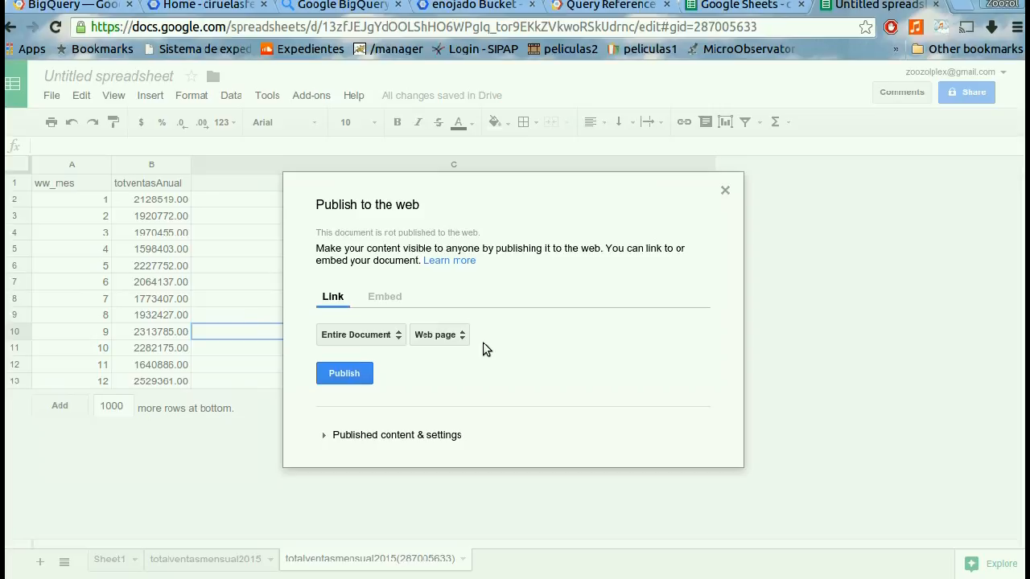
click(460, 334)
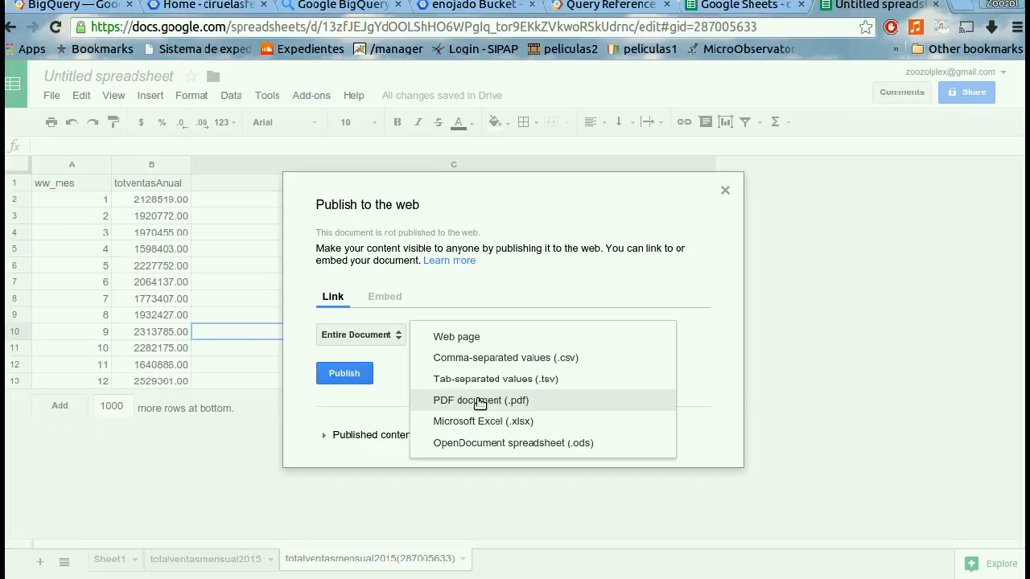
click(481, 340)
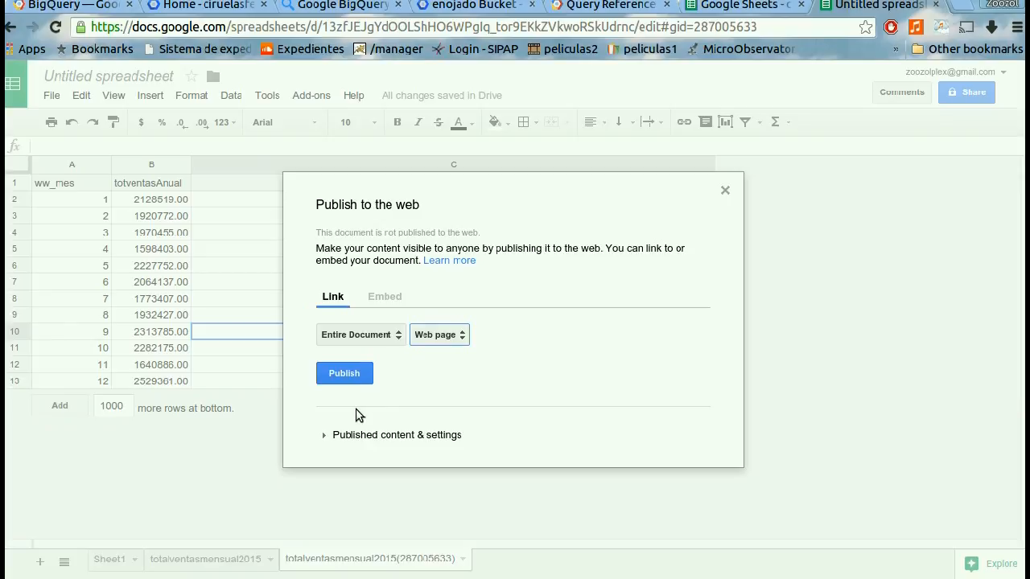
Expand the published content settings and limit the content to the chart totventasAnual vs. ww_mes
click(327, 435)
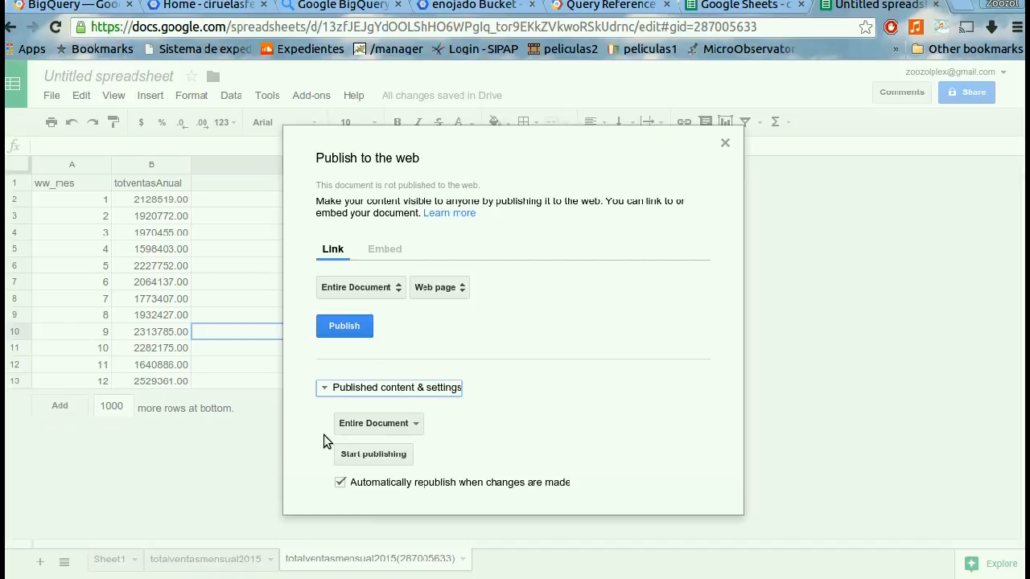
click(414, 427)
click(413, 426)
click(399, 425)
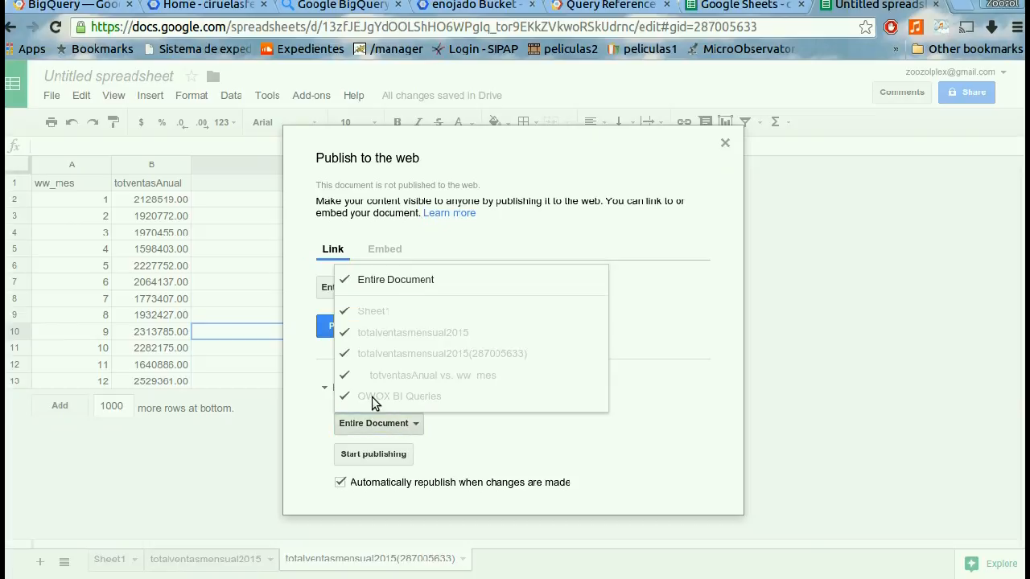
click(386, 375)
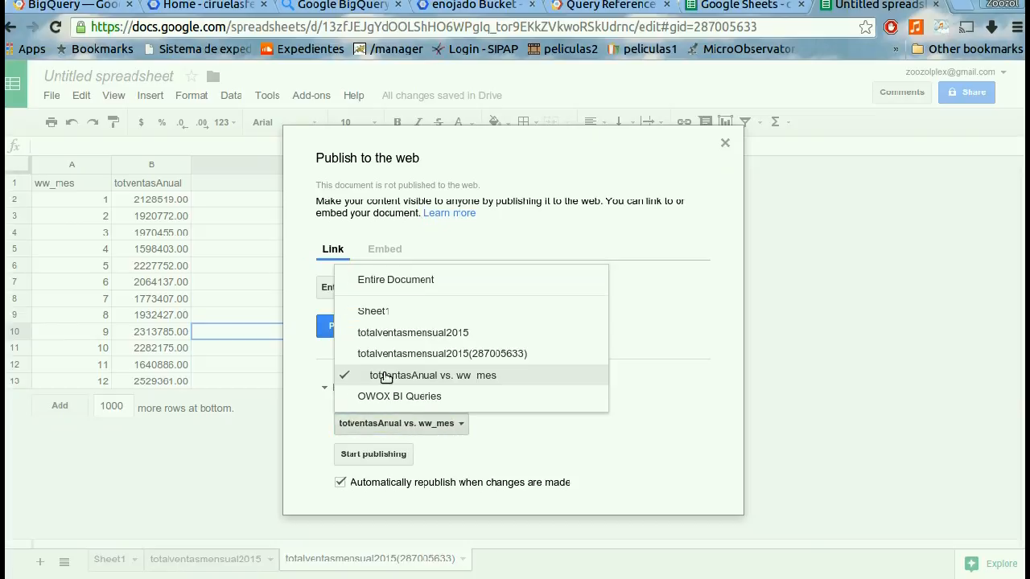
click(505, 425)
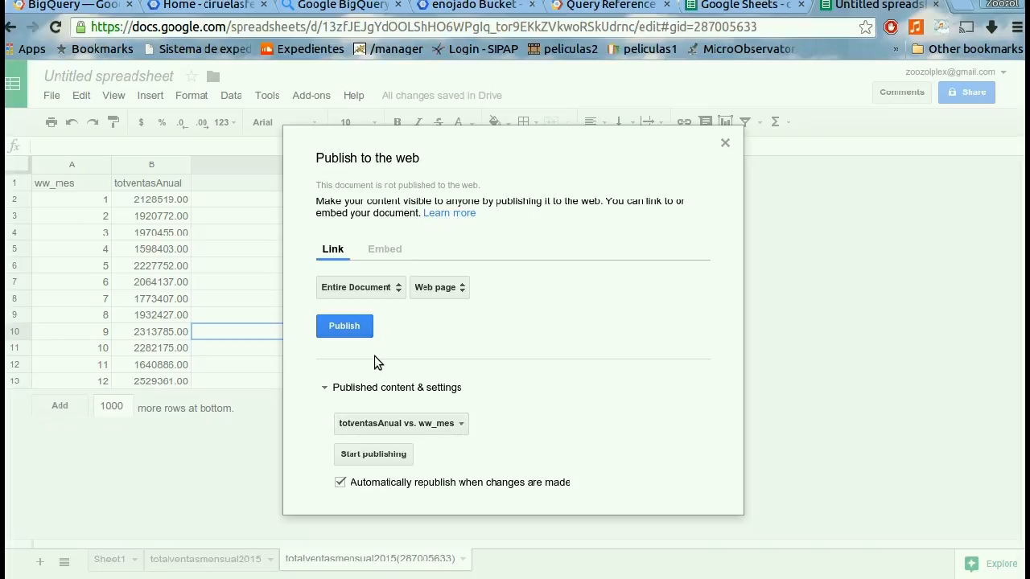
Publish the entire document to the web as a web page and copy the published link
click(344, 326)
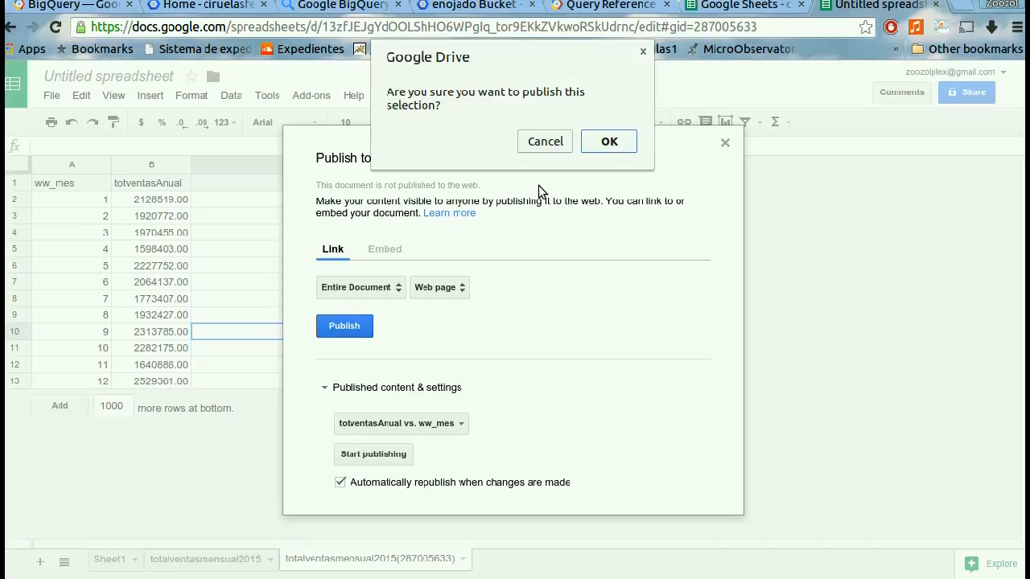
click(609, 141)
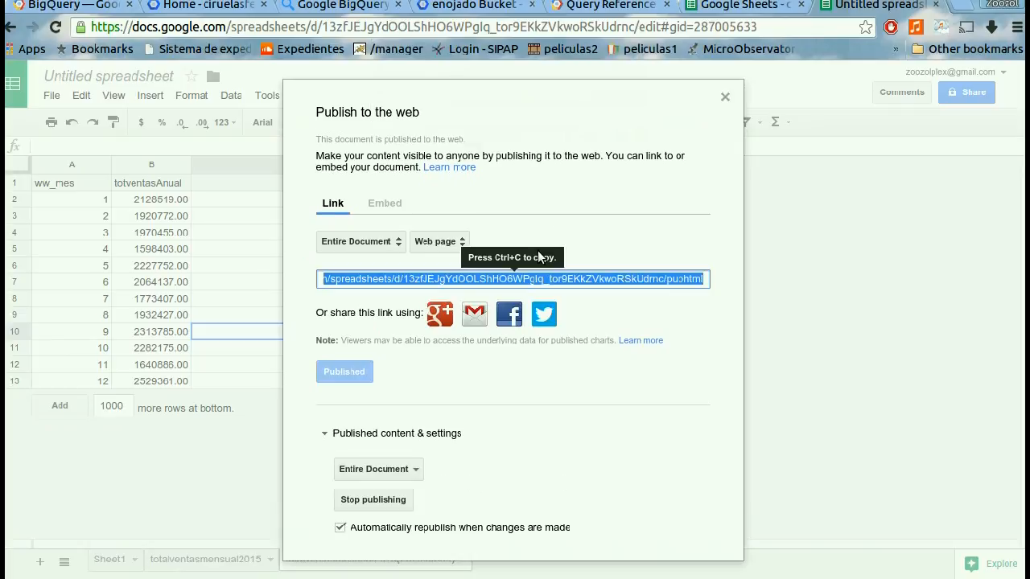
key(ctrl+c)
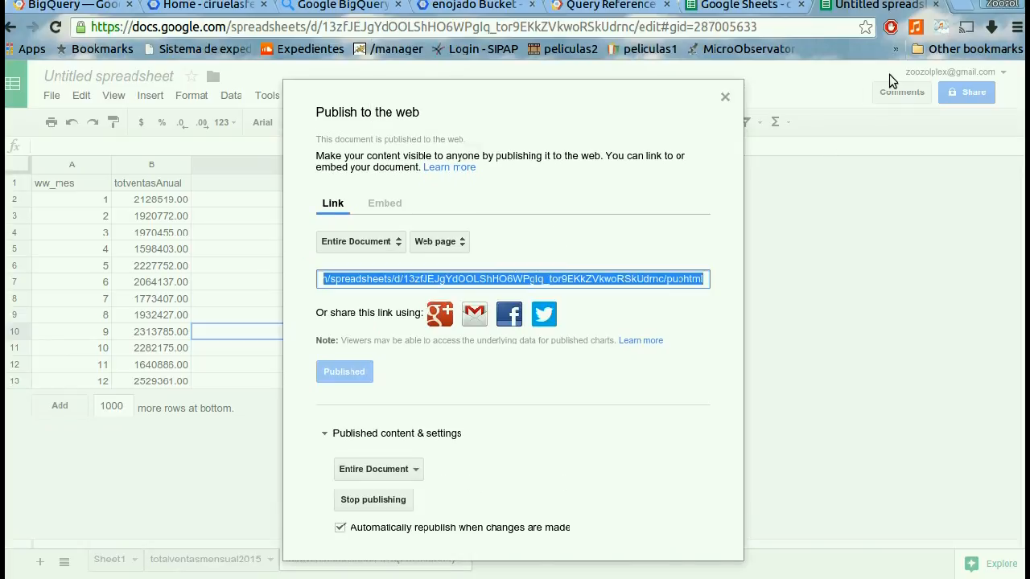
Search for url shortener in a new browser tab and open the Google URL shortener at goo.gl
key(ctrl+t)
text(url short)
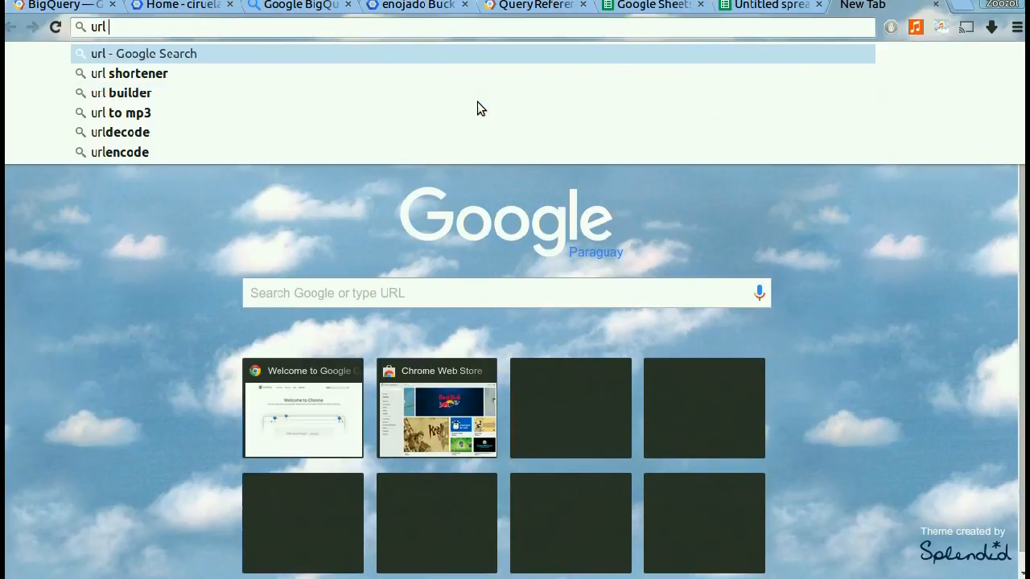
text(e)
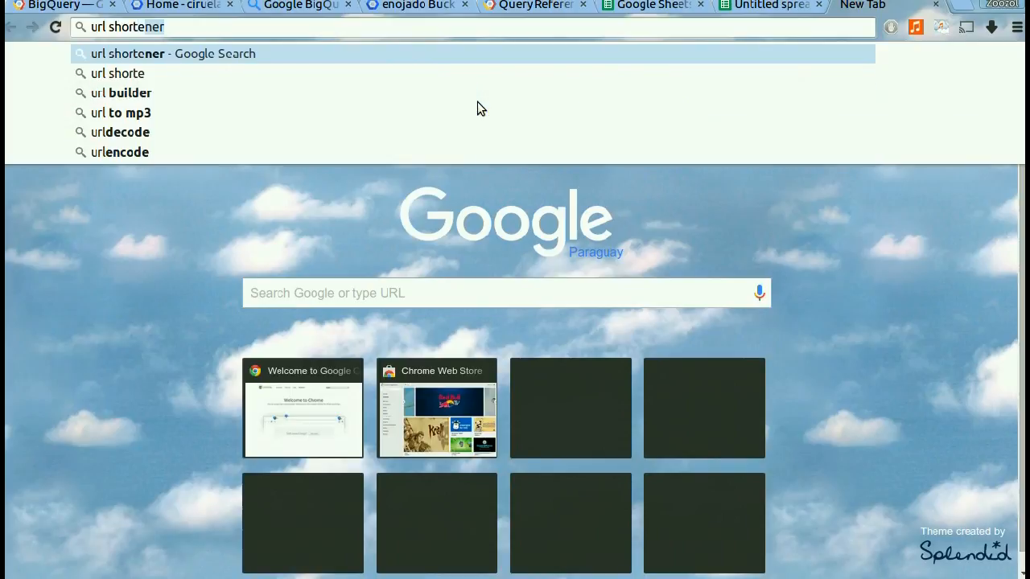
key(Return)
click(212, 204)
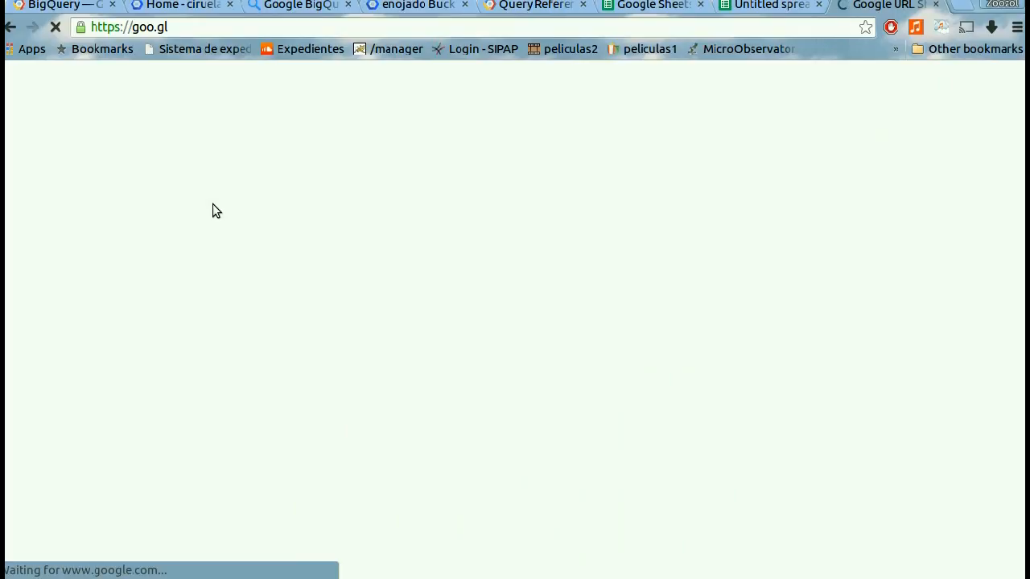
Paste the published spreadsheet link, complete the robot verification and shorten the URL
key(ctrl+v)
click(441, 202)
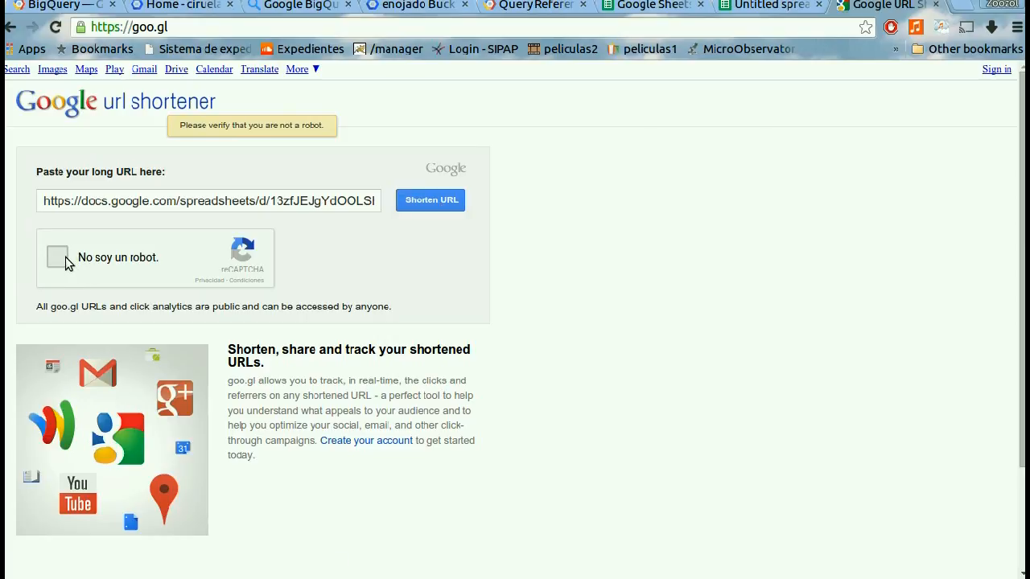
click(58, 257)
click(411, 203)
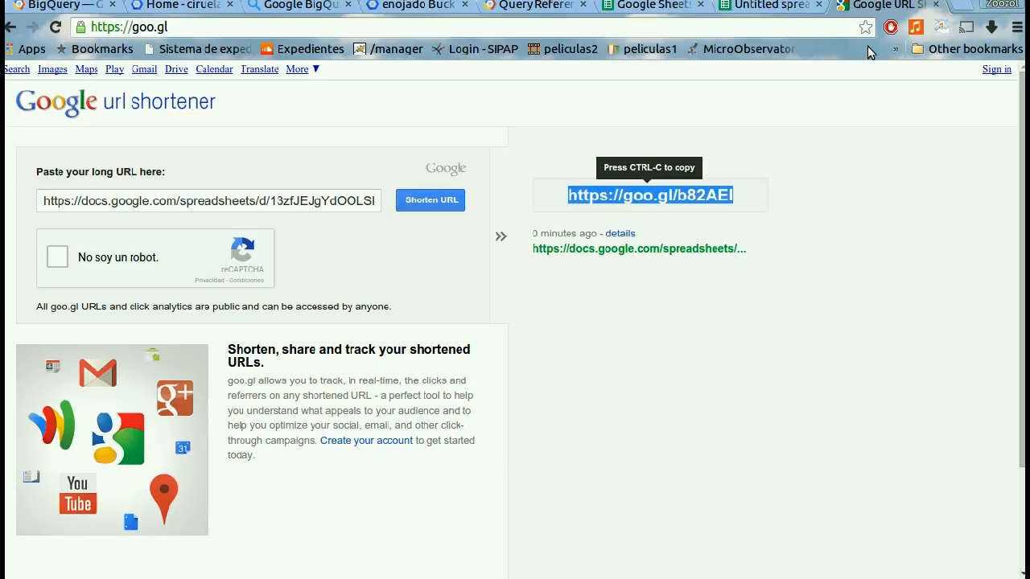